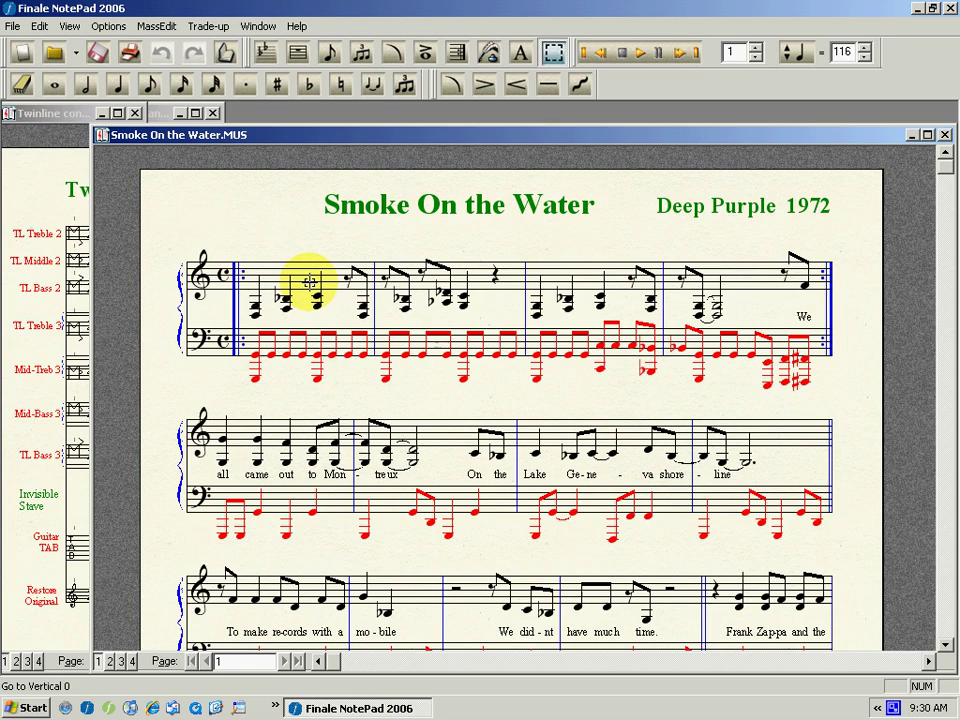
- Play back the Smoke On the Water score from the start
left_click(310, 280)
- Zoom the score to 400% on the first system and restore the Express Stave converter window
left_click(68, 27)
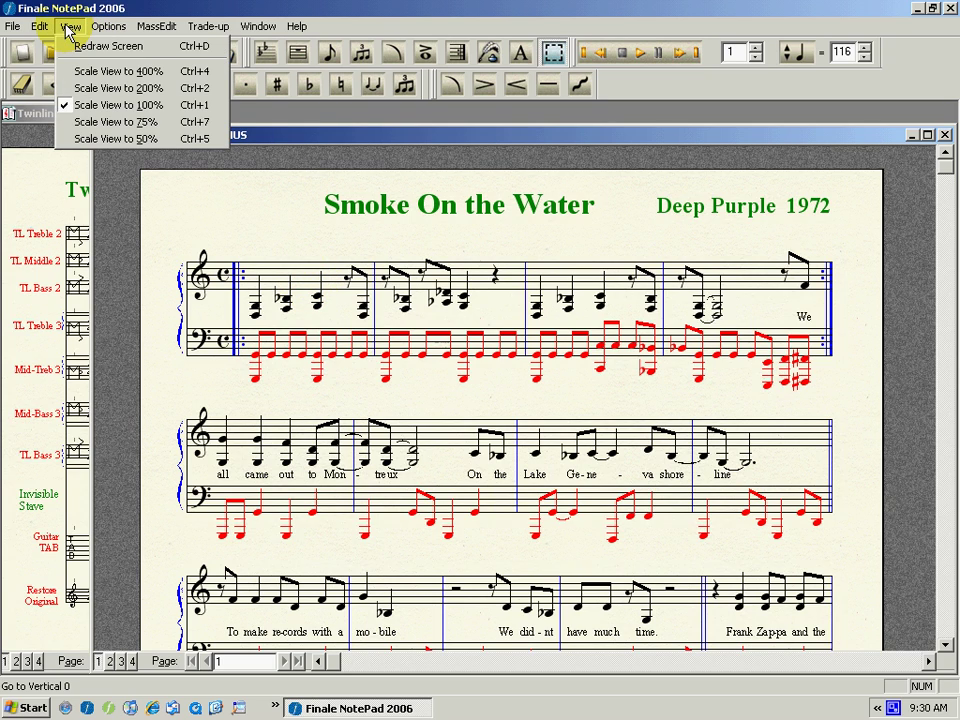
left_click(92, 72)
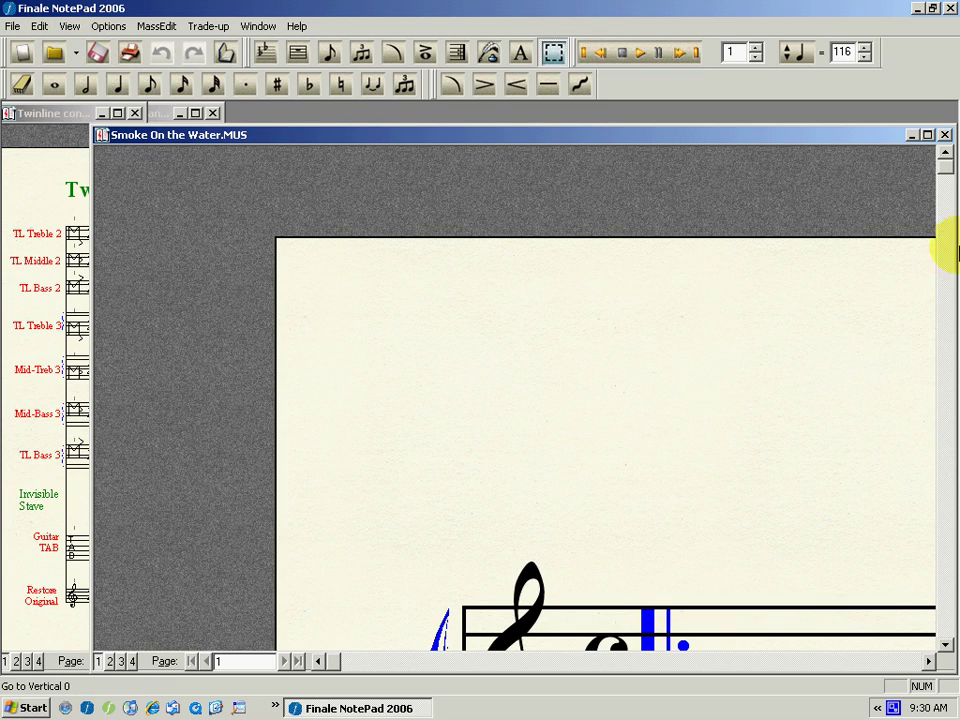
left_click_drag(945, 165, 943, 208)
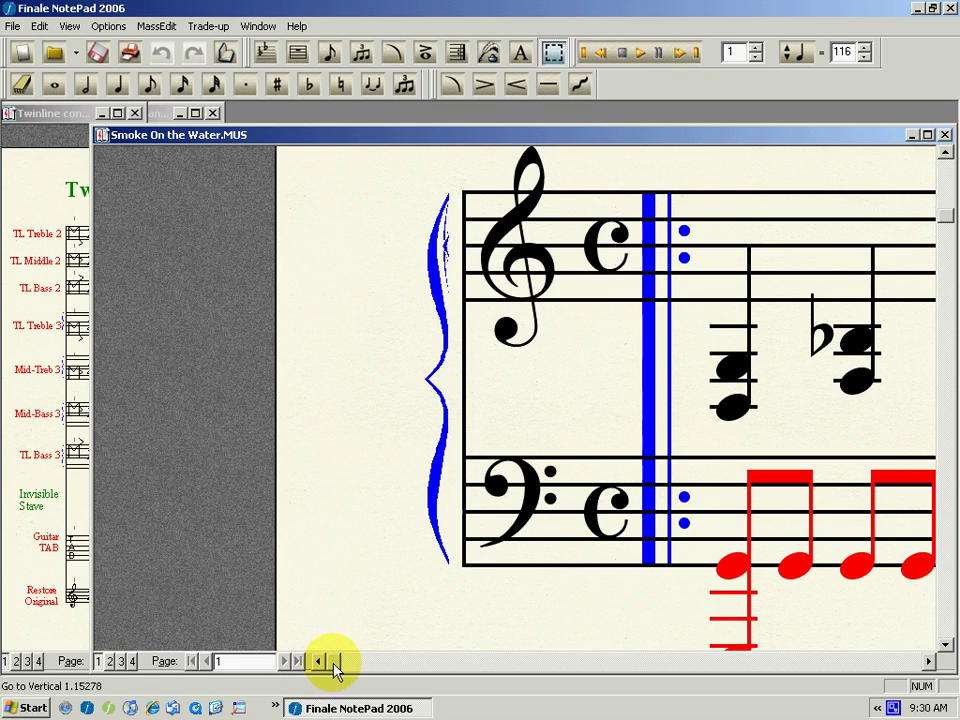
left_click_drag(328, 662, 409, 668)
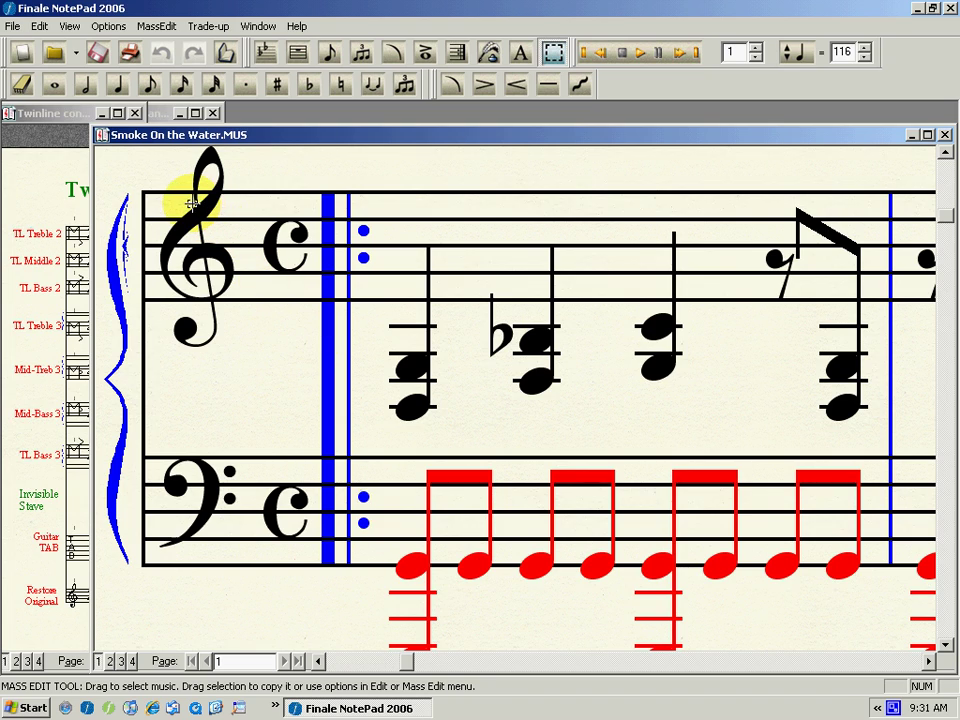
double_click(158, 113)
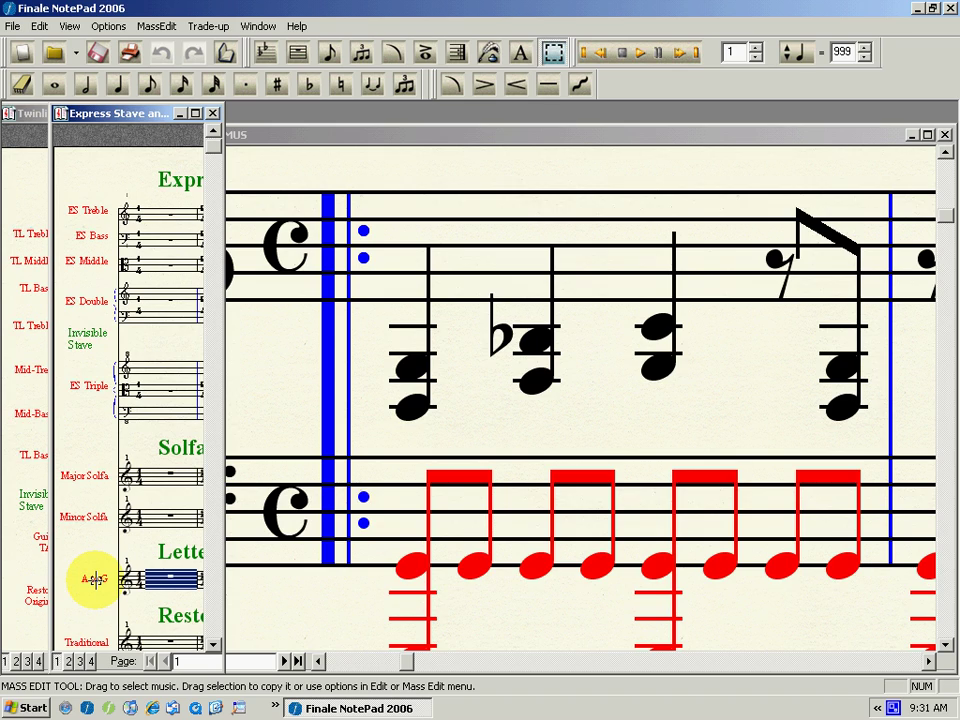
- Apply the A to G letter stave to the top staff's first measure, showing G, D, B, F, C
left_click(283, 260)
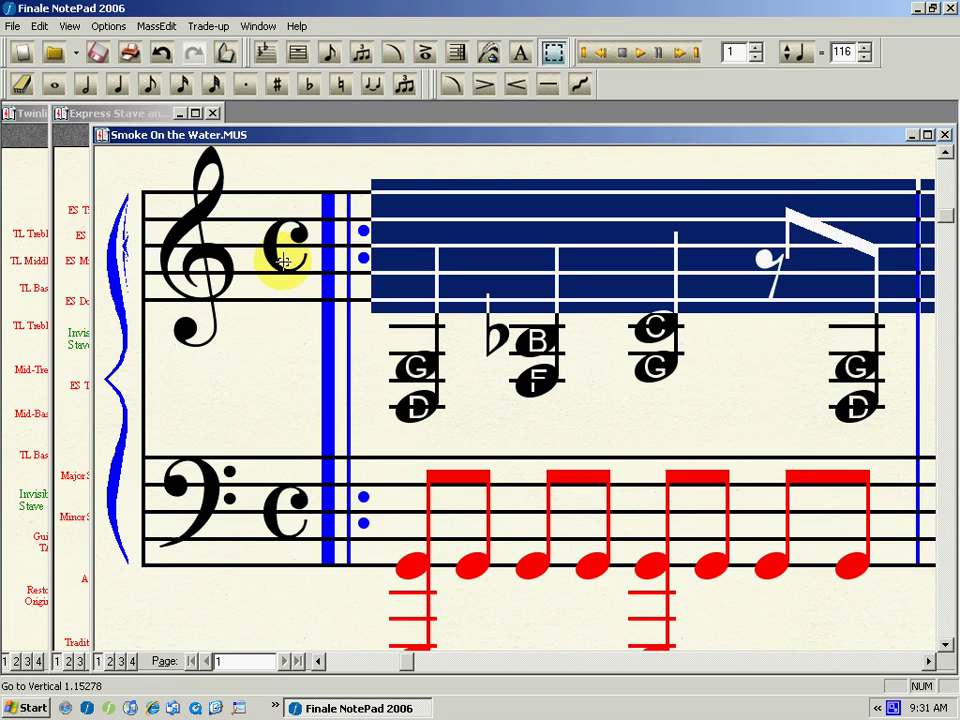
left_click(365, 166)
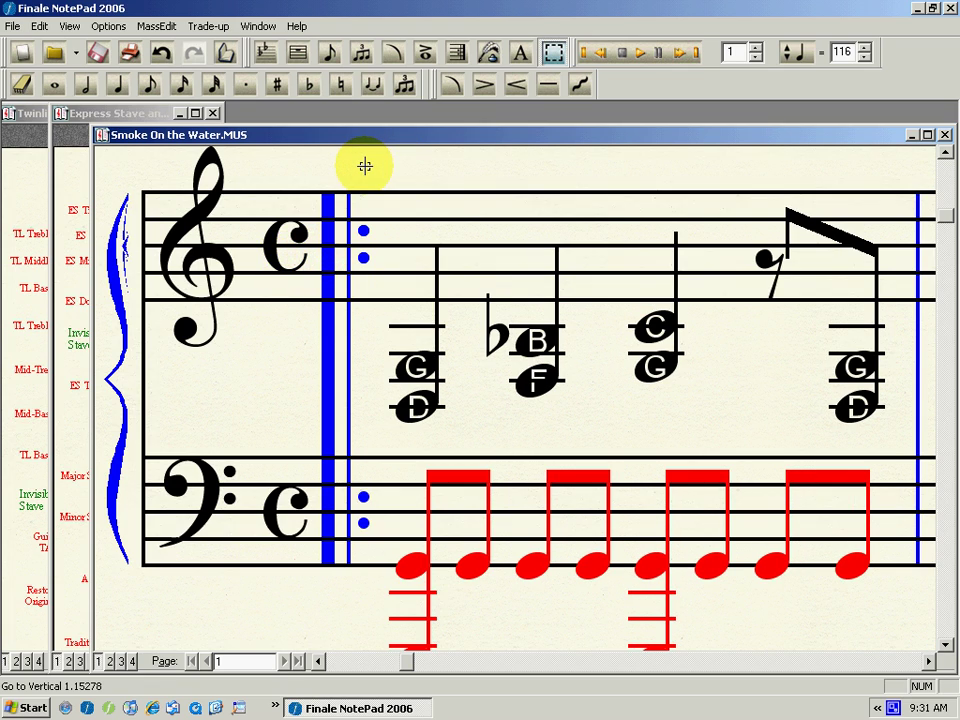
- Replace the letter names with Major Solfa initials on the top staff's first measure
left_click(157, 116)
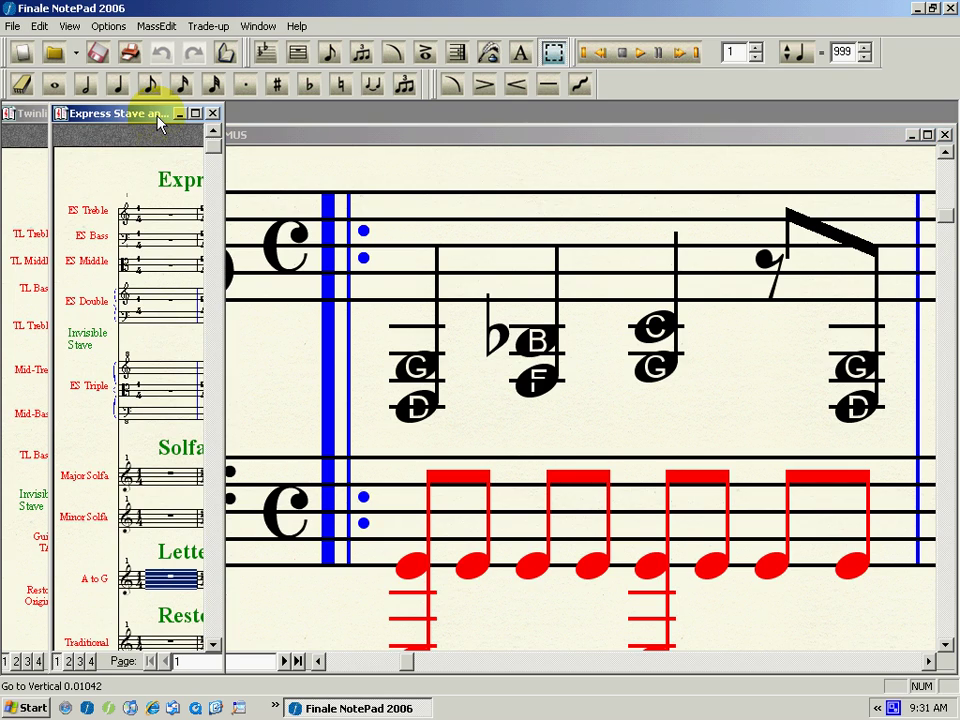
left_click(88, 477)
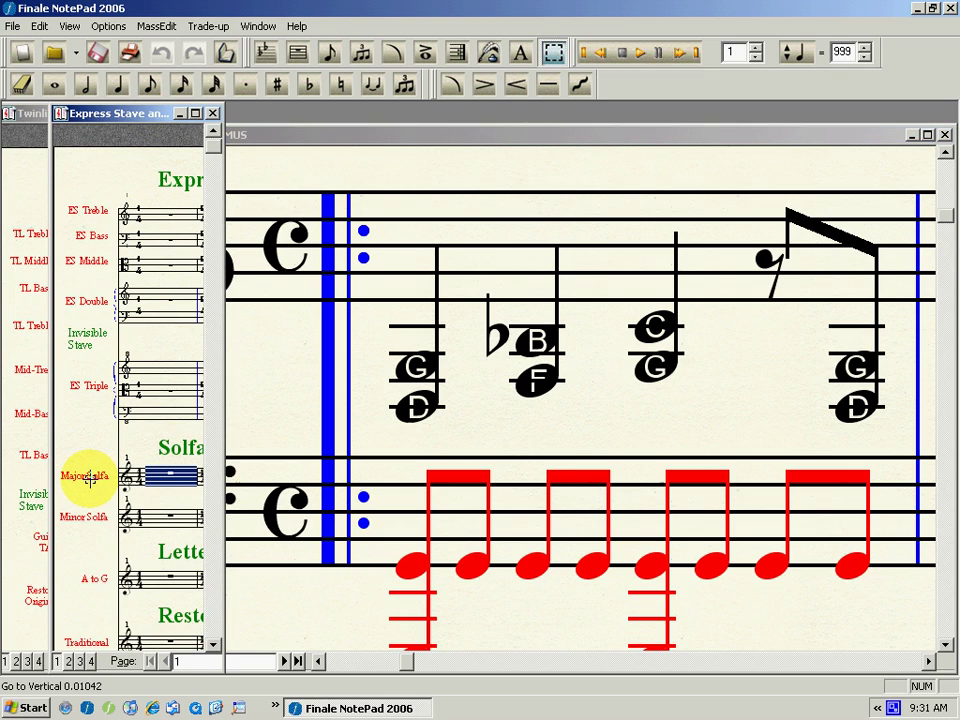
left_click_drag(88, 477, 268, 246)
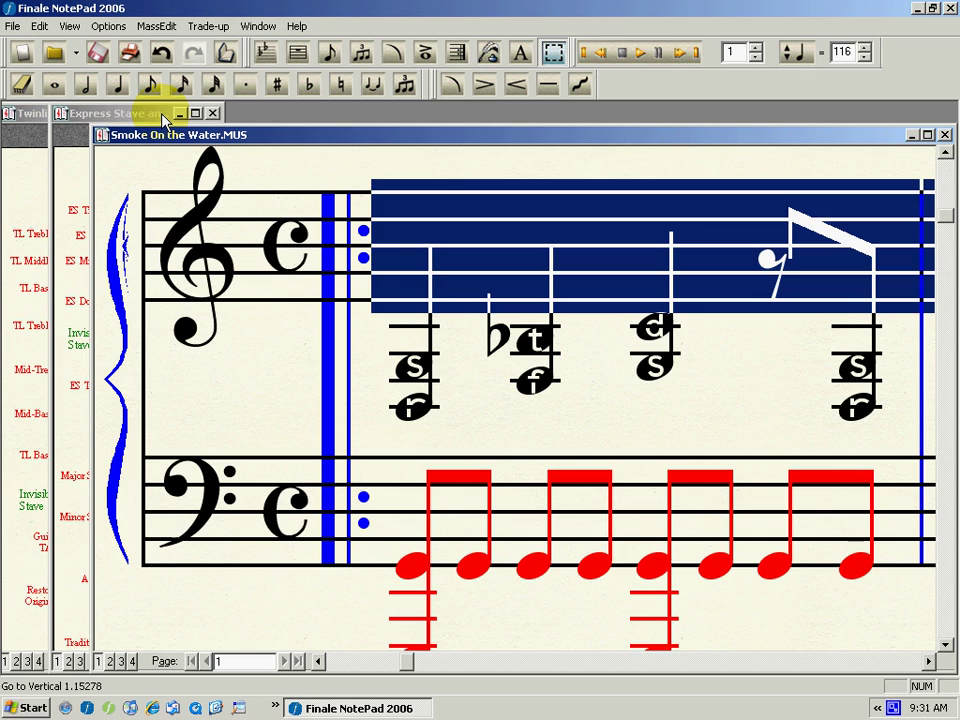
- Restyle the top staff with the TL Middle 2 Twinline stave and its M-shaped clef
left_click(33, 114)
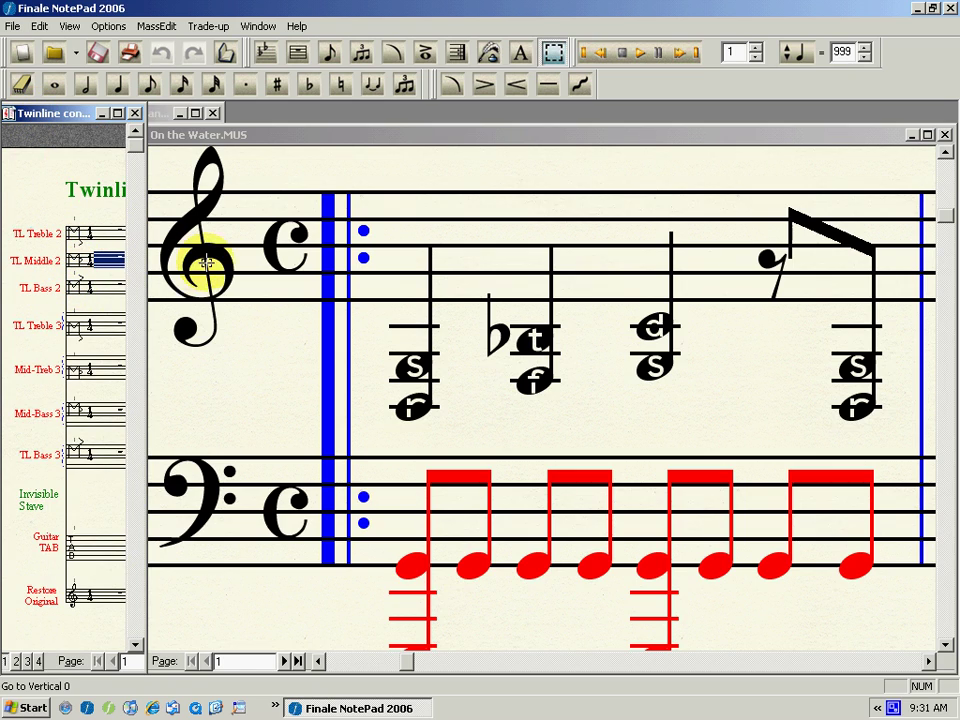
left_click(265, 275)
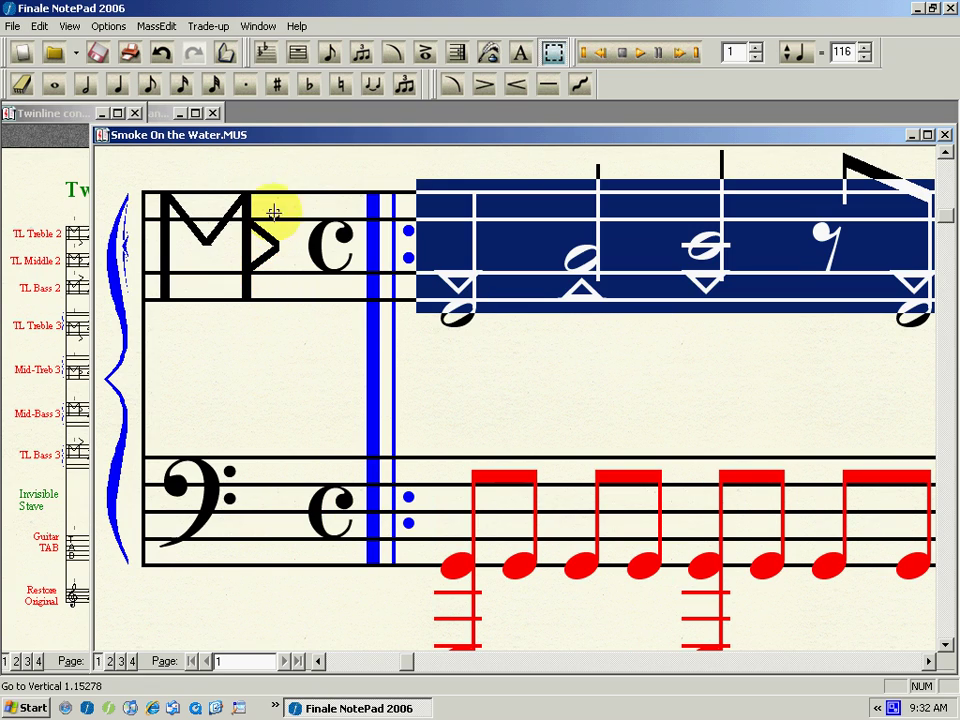
left_click(305, 171)
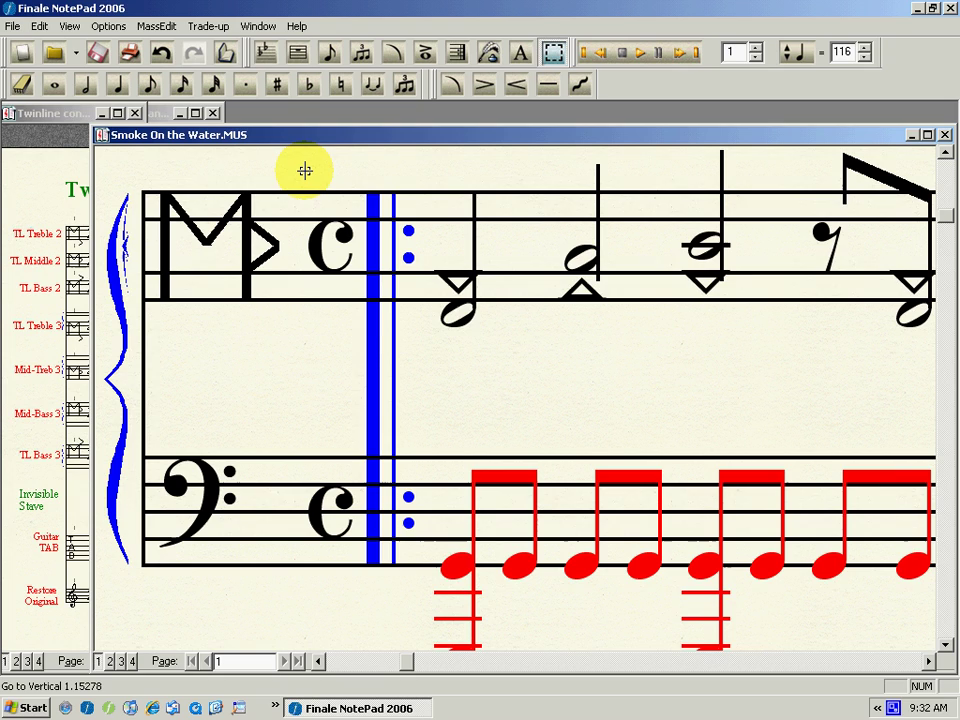
- Restyle the top staff as the ES Middle Express Stave with a C clef
double_click(154, 113)
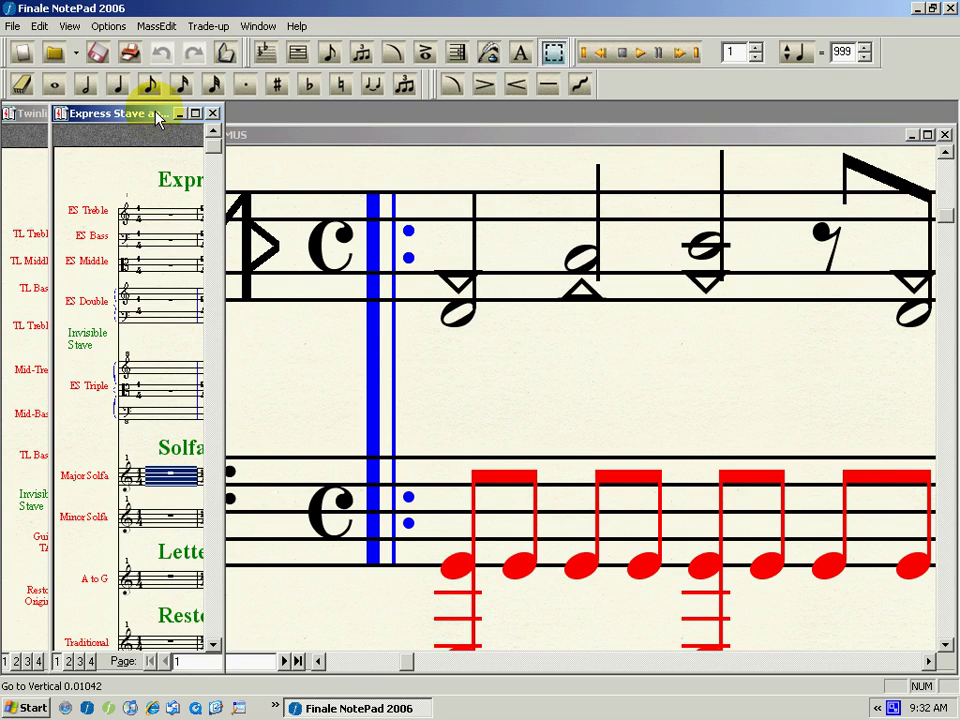
left_click(95, 263)
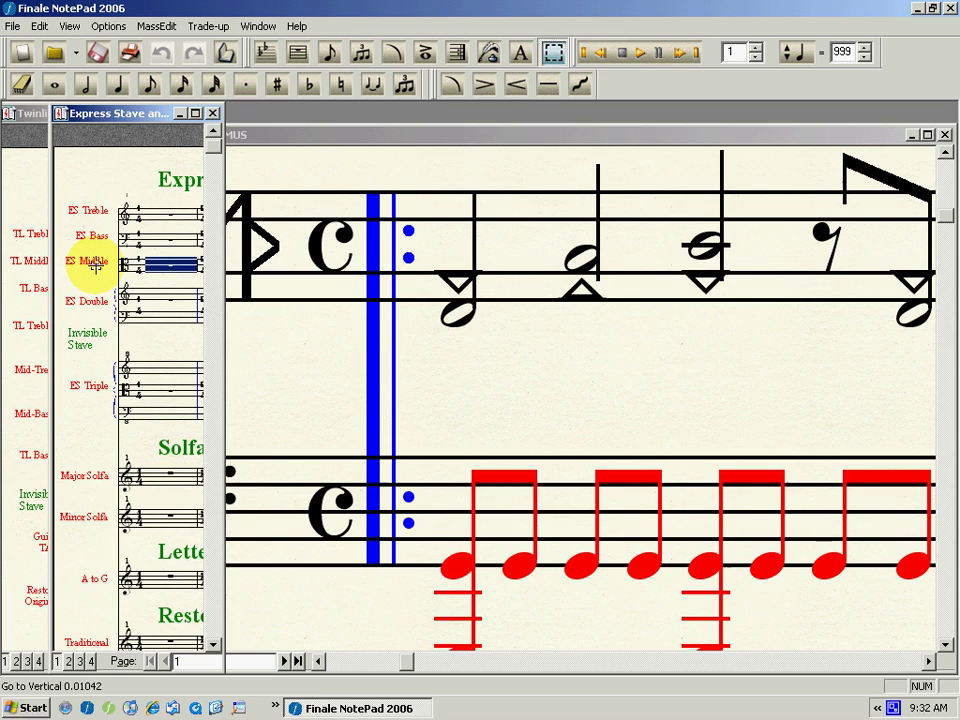
left_click_drag(95, 263, 335, 252)
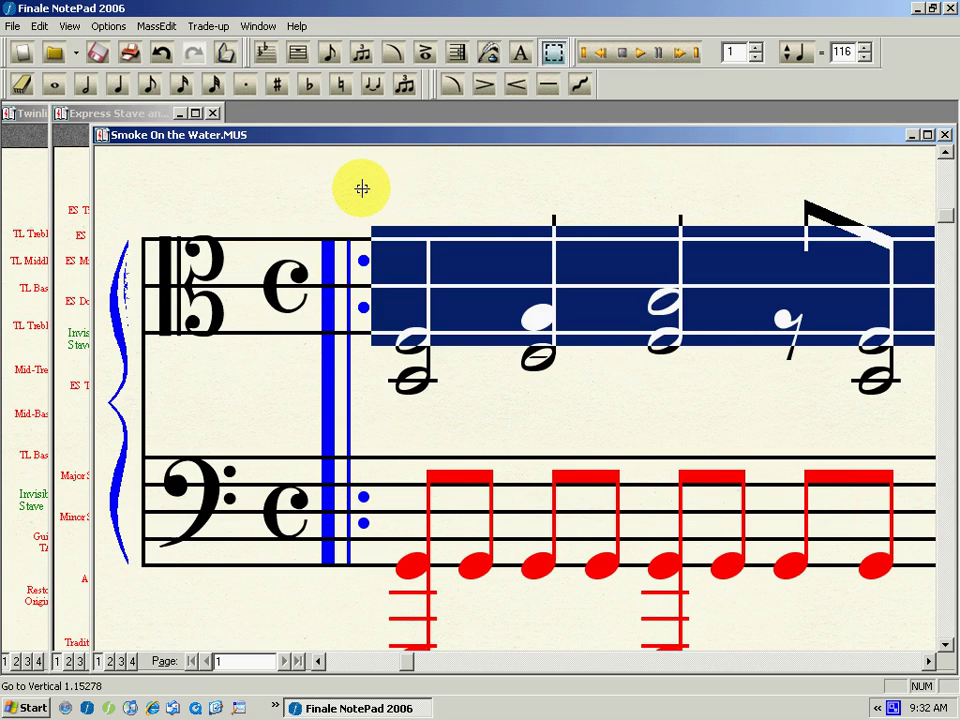
left_click(362, 188)
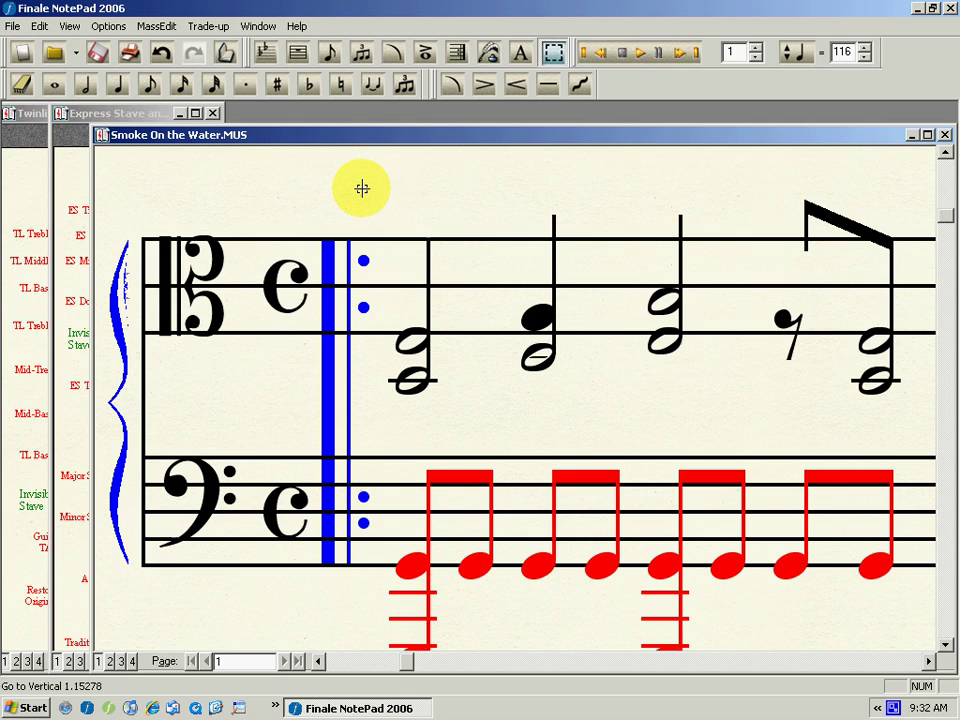
- Apply the ES Double Express Stave to the top staff, pairing treble and bass clefs
left_click(158, 114)
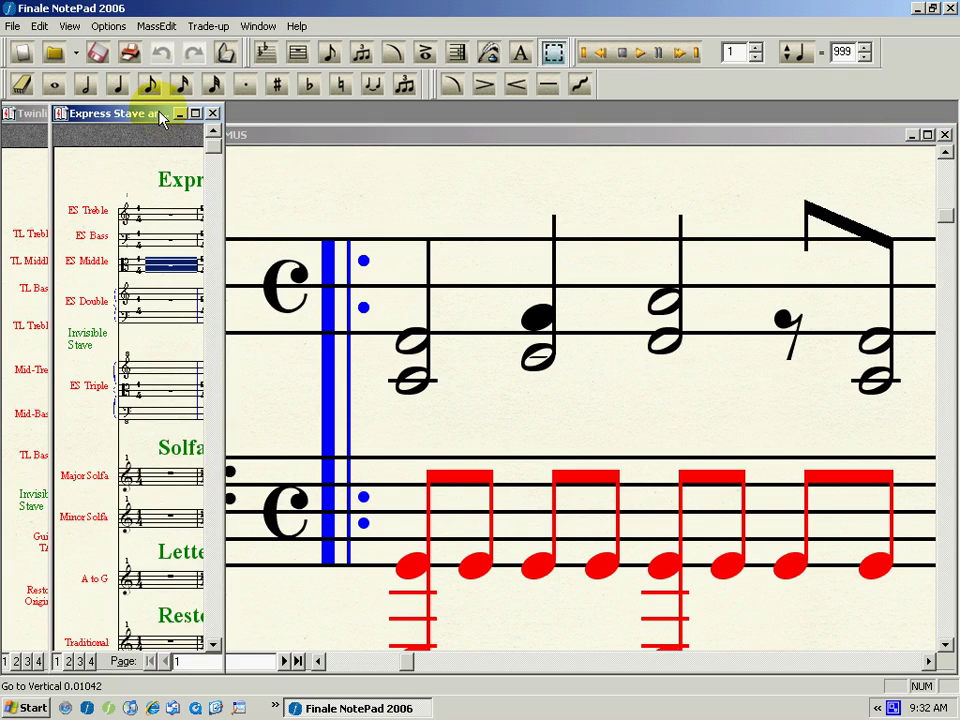
left_click(92, 305)
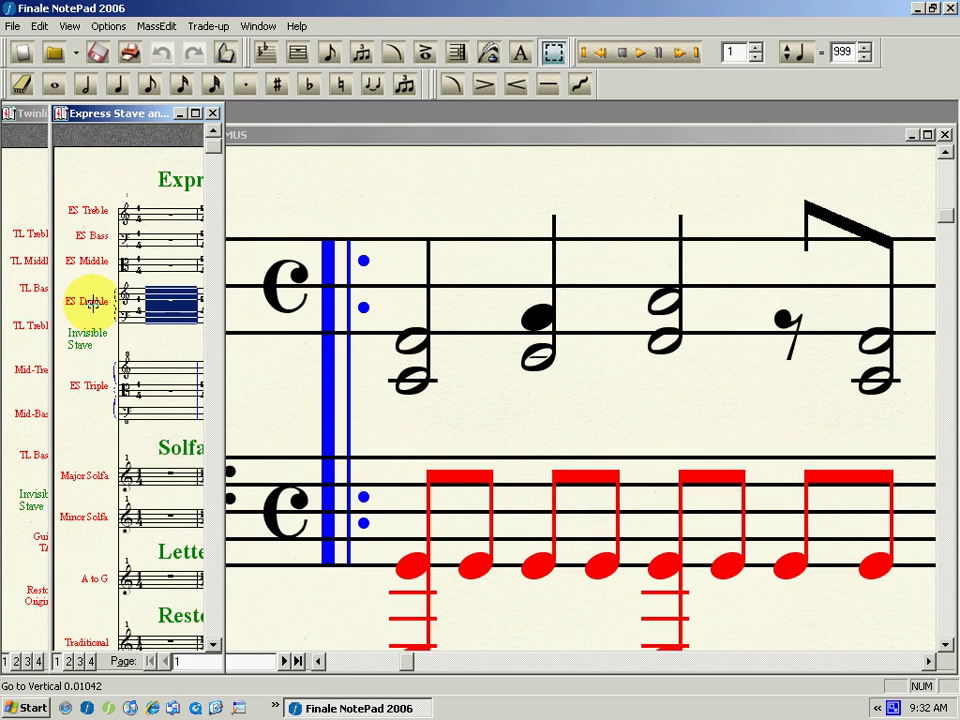
left_click(251, 288)
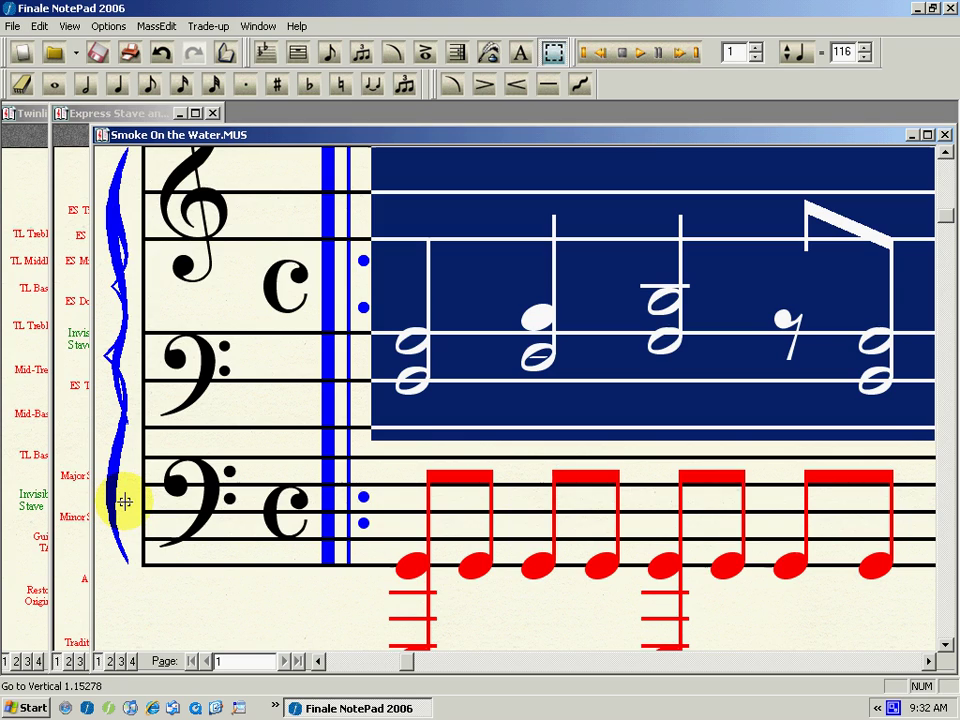
- Respace and redraw the upper staves' music, then select the bottom bass staff's measure
left_click(124, 501)
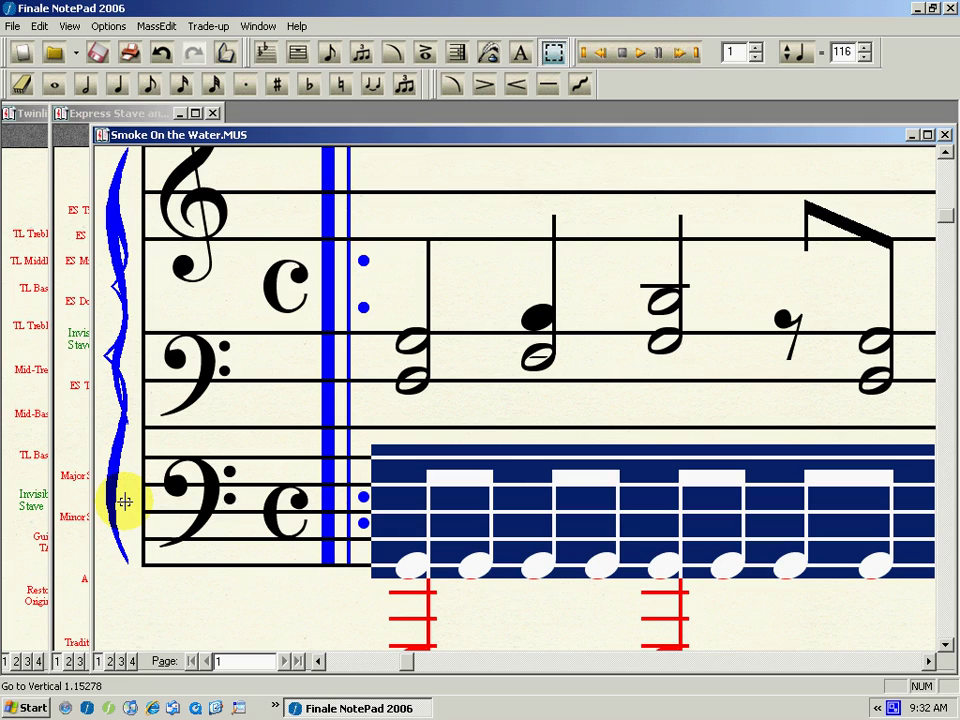
left_click(124, 292)
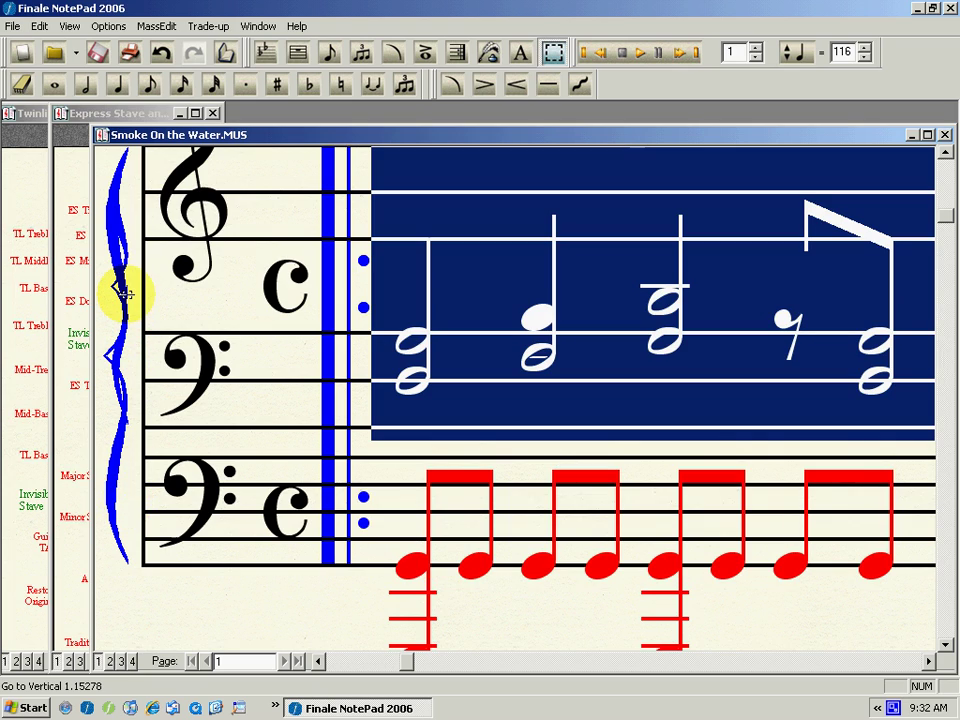
key("ctrl+v")
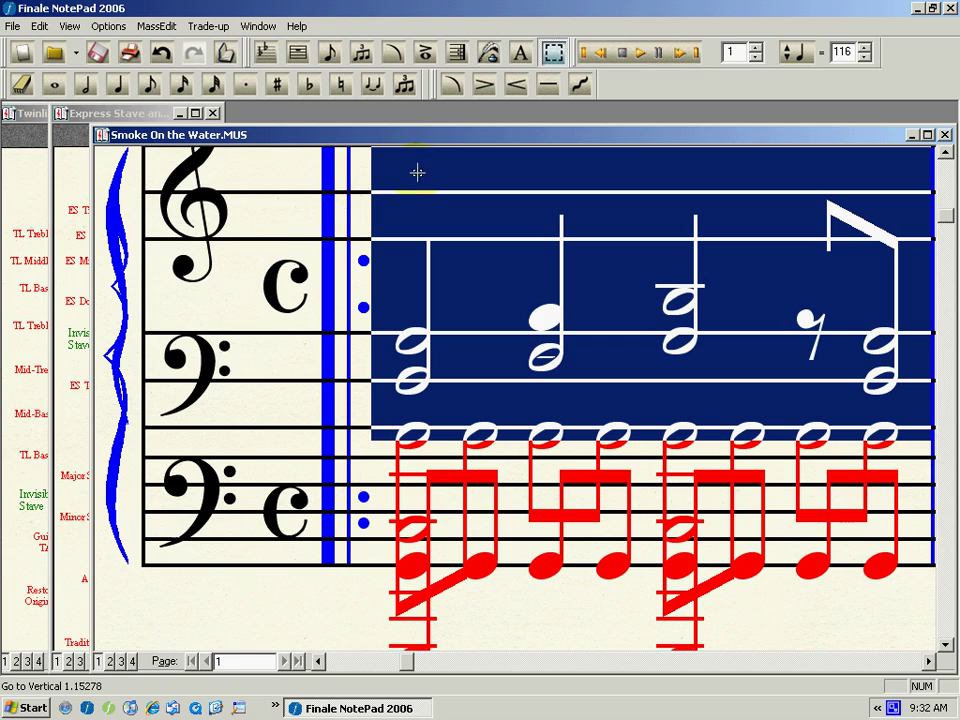
left_click(501, 620)
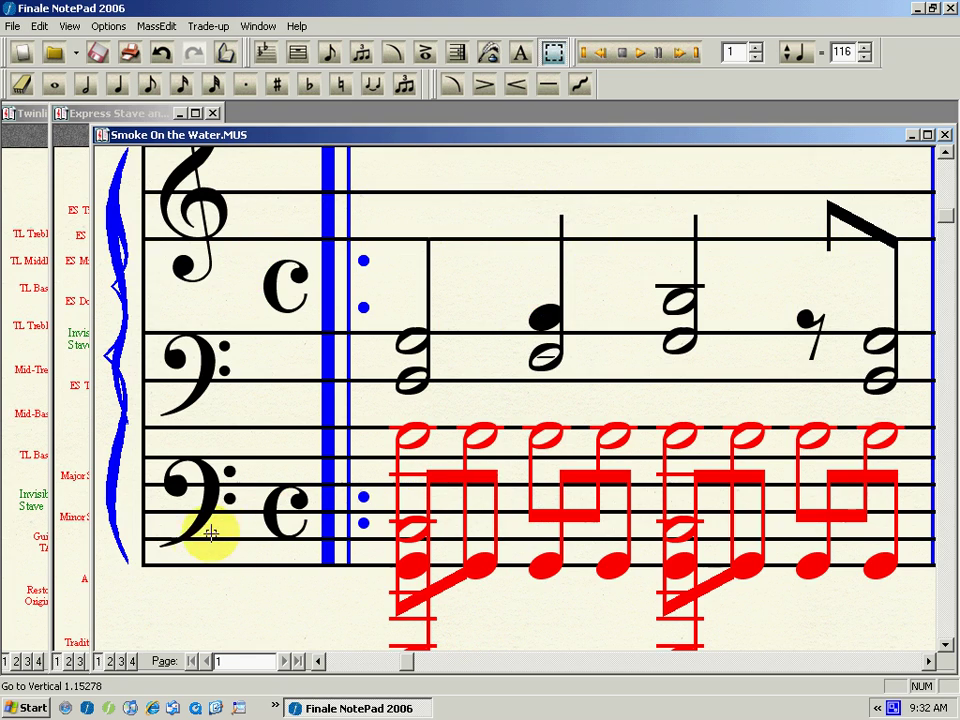
left_click(100, 500)
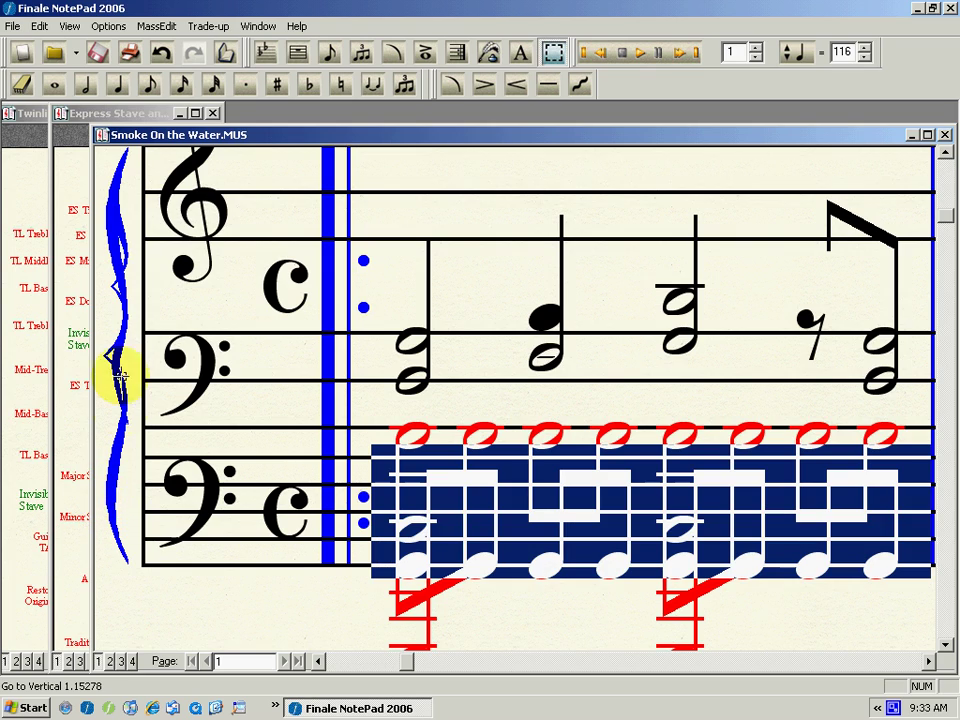
- Hide the bottom bass staff with the Invisible Stave style, leaving only its red notes
left_click(40, 116)
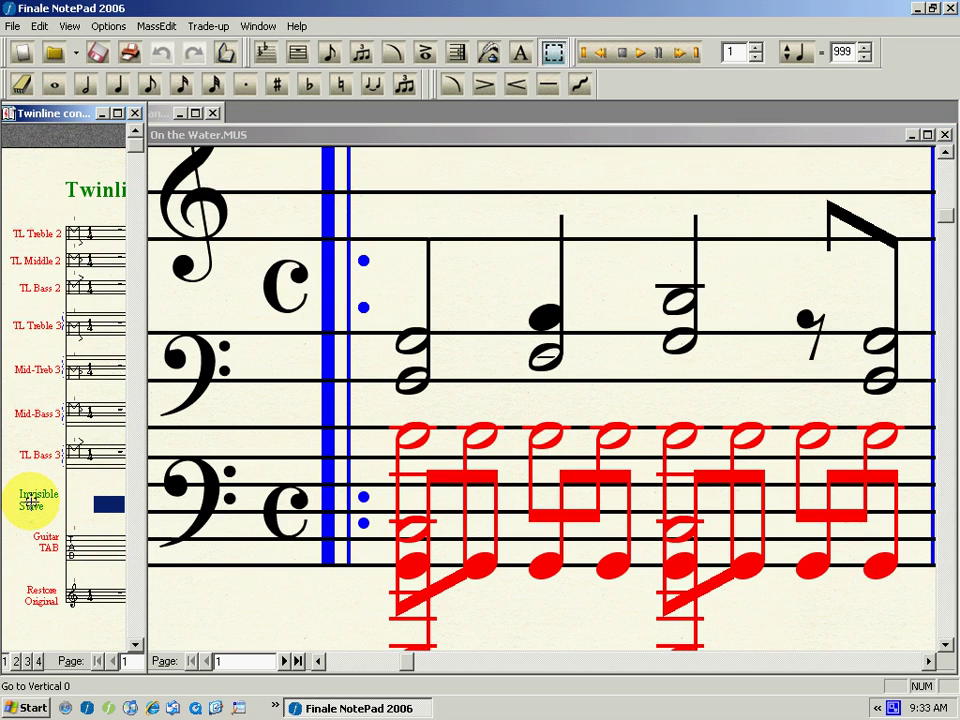
left_click(194, 526)
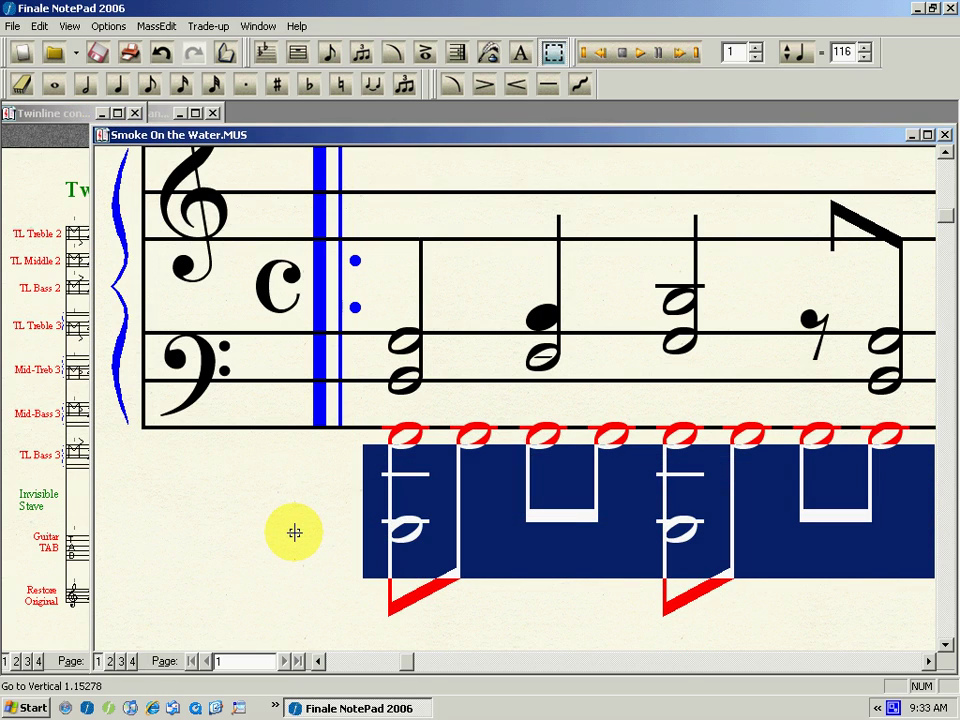
left_click(517, 622)
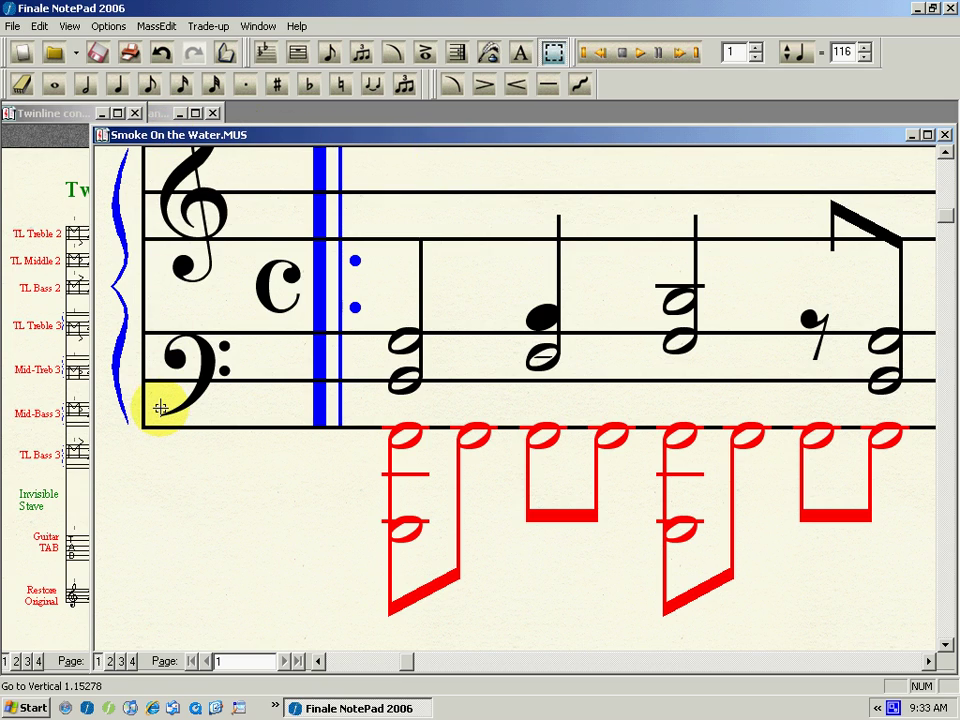
- Undo the Invisible Stave style so the bottom bass staff shows again
key("ctrl+z")
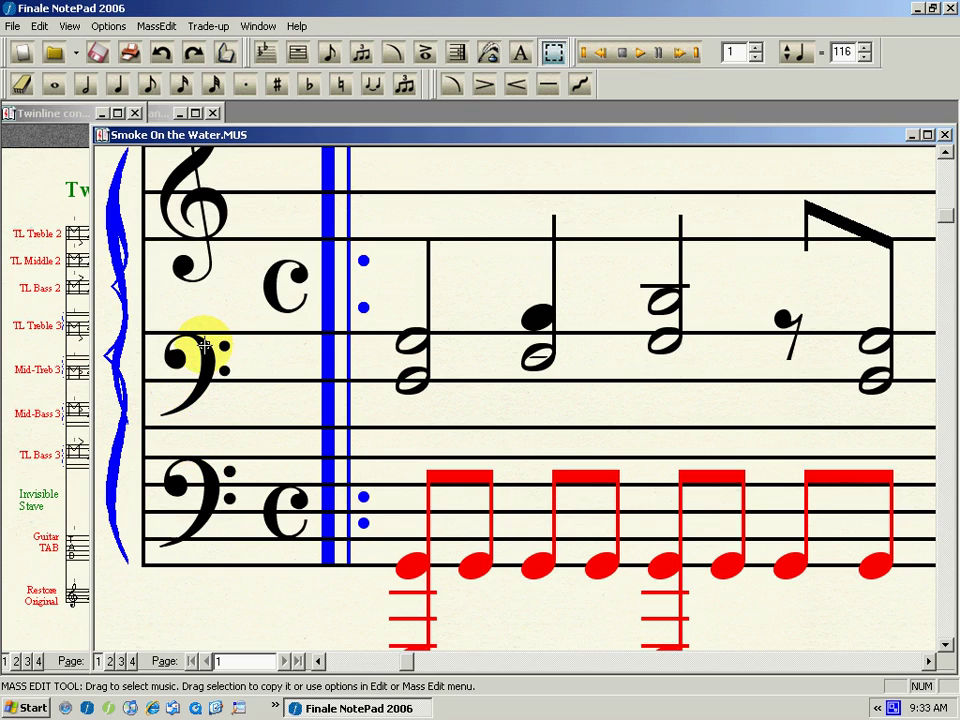
- Apply the Twinline Mid-Treb 3 staff style to the top staff's measure, giving an M-shaped clef
left_click(64, 113)
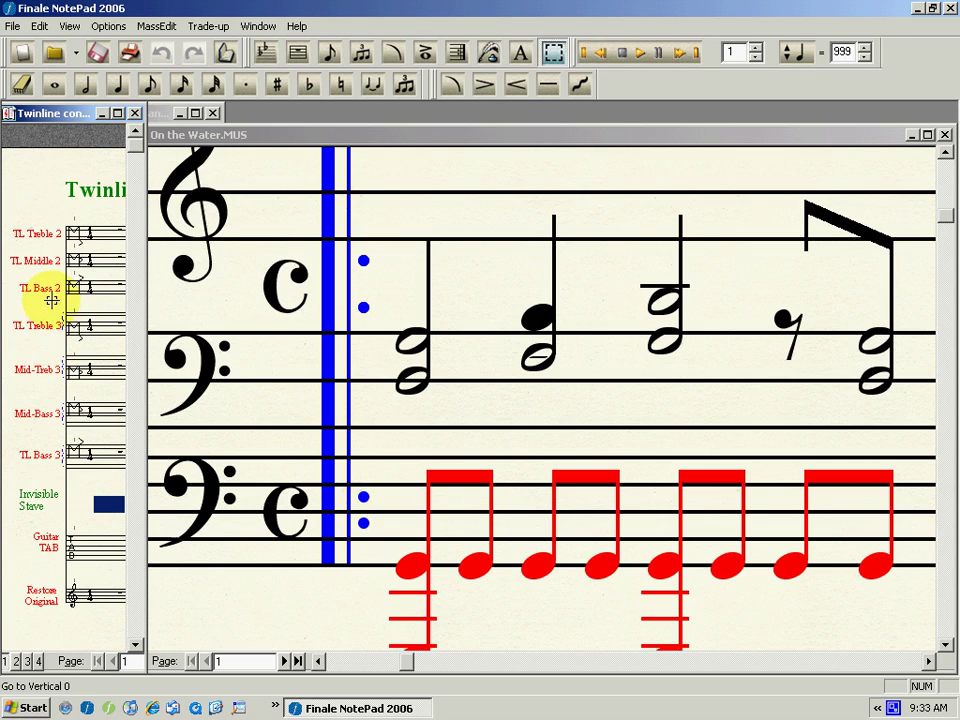
left_click(45, 371)
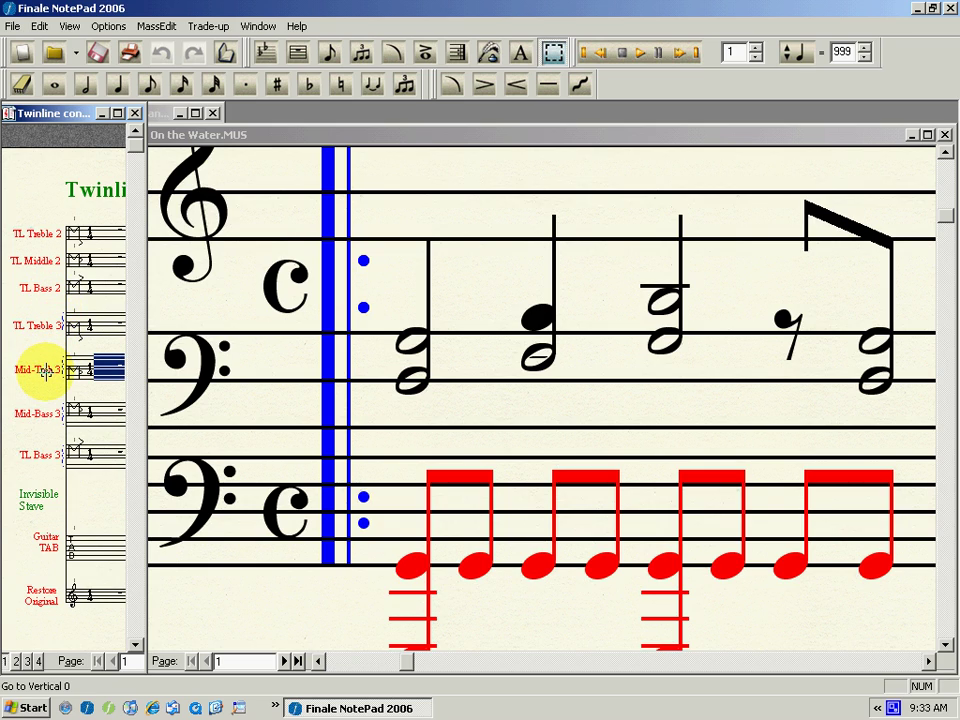
left_click(203, 302)
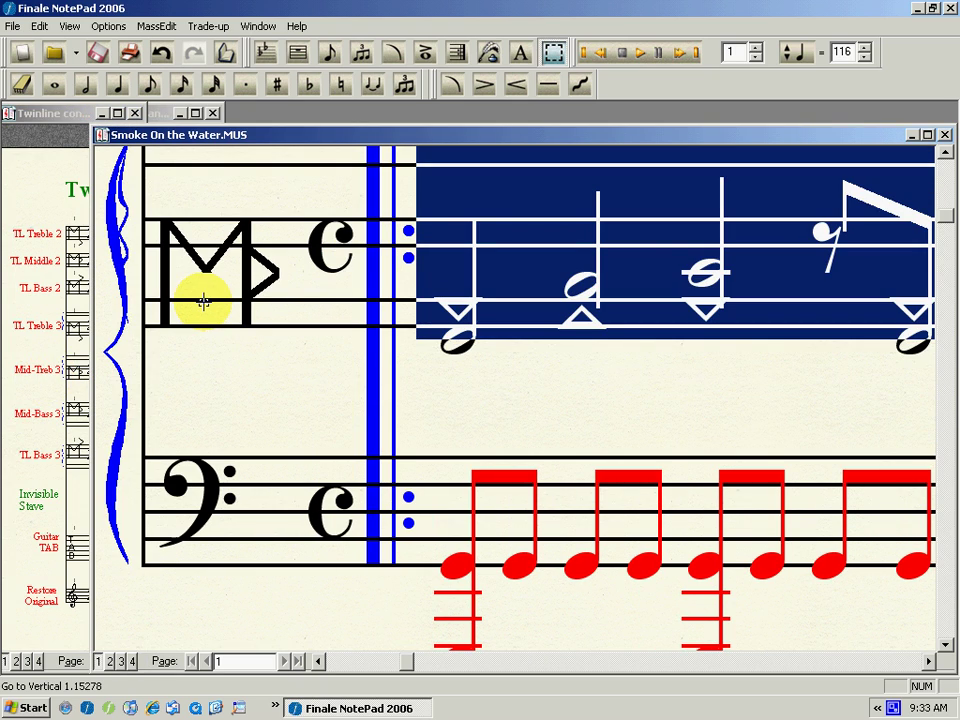
left_click(275, 381)
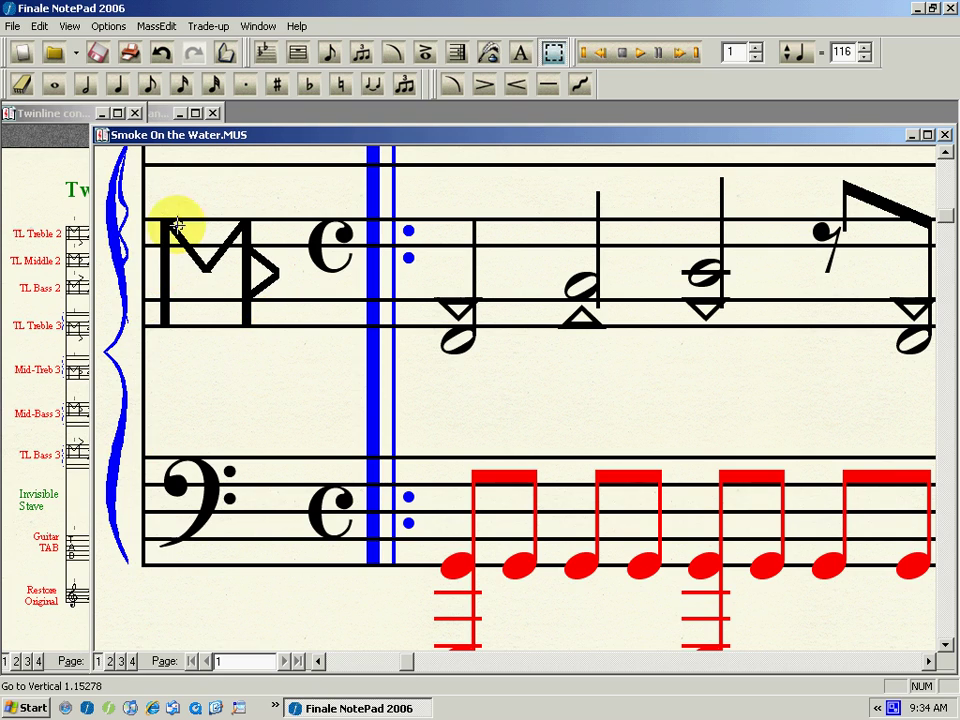
- Convert the top staff to the Guitar TAB style, showing the riff as fret numbers 0, 3, 0, 1
double_click(163, 113)
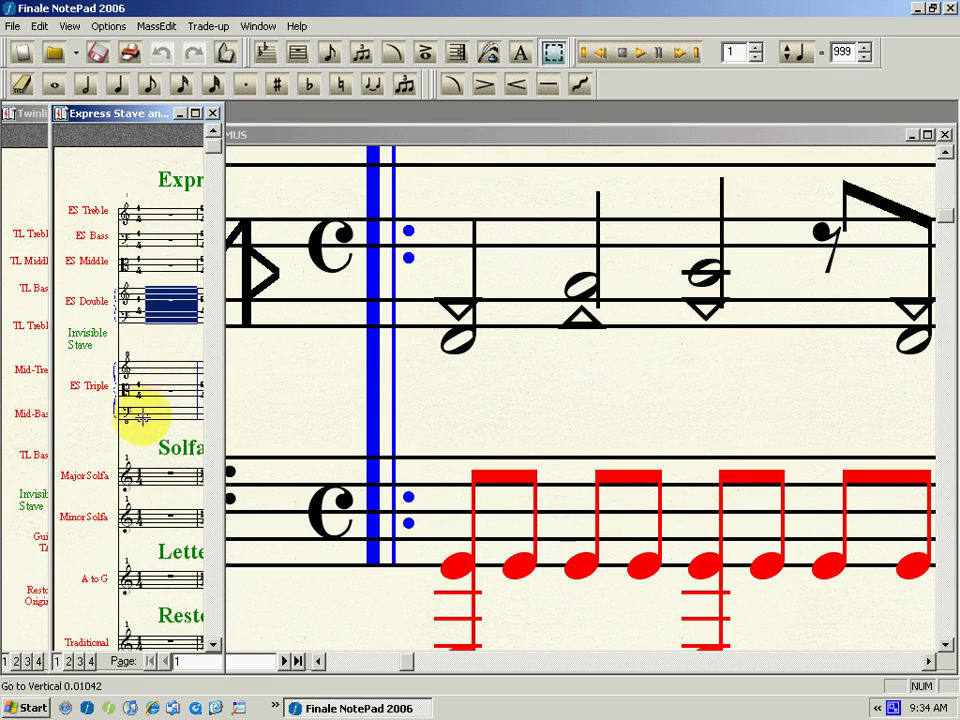
double_click(25, 114)
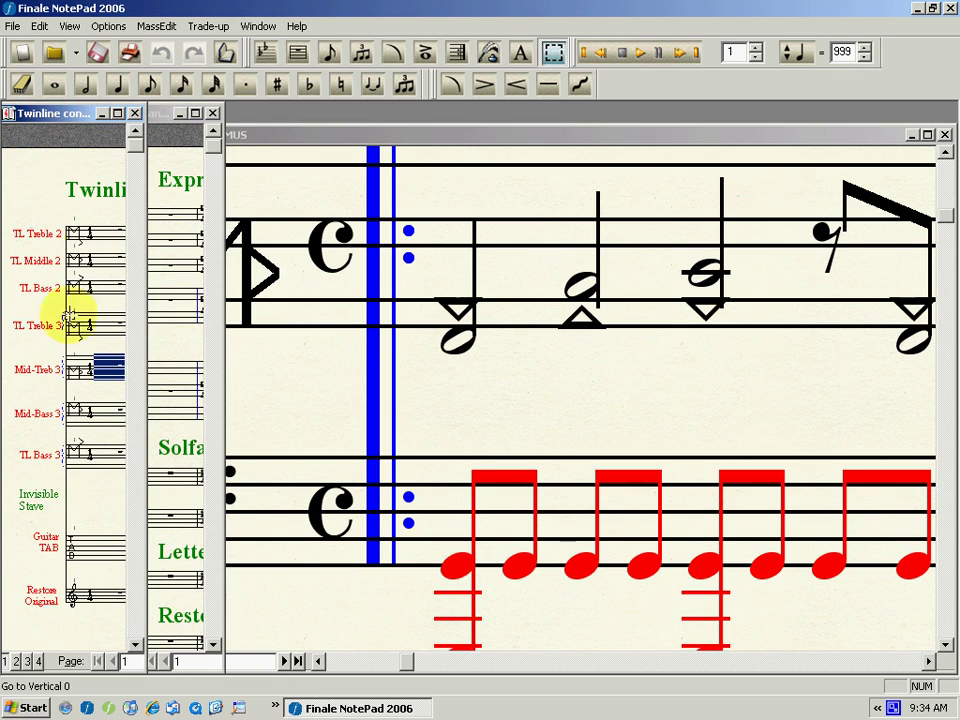
left_click(27, 542)
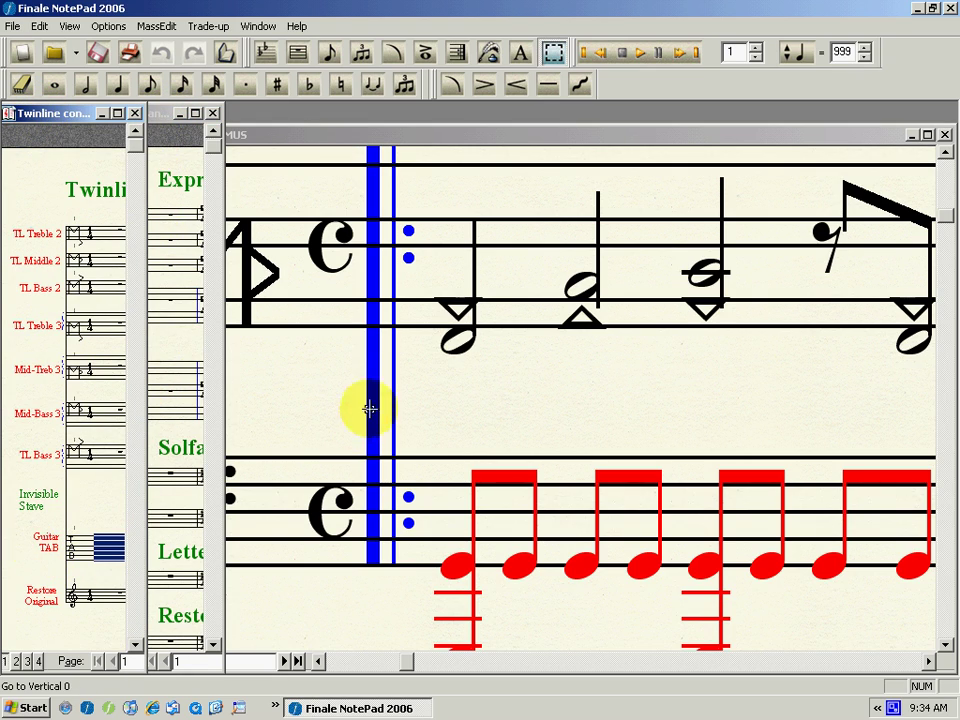
left_click(321, 283)
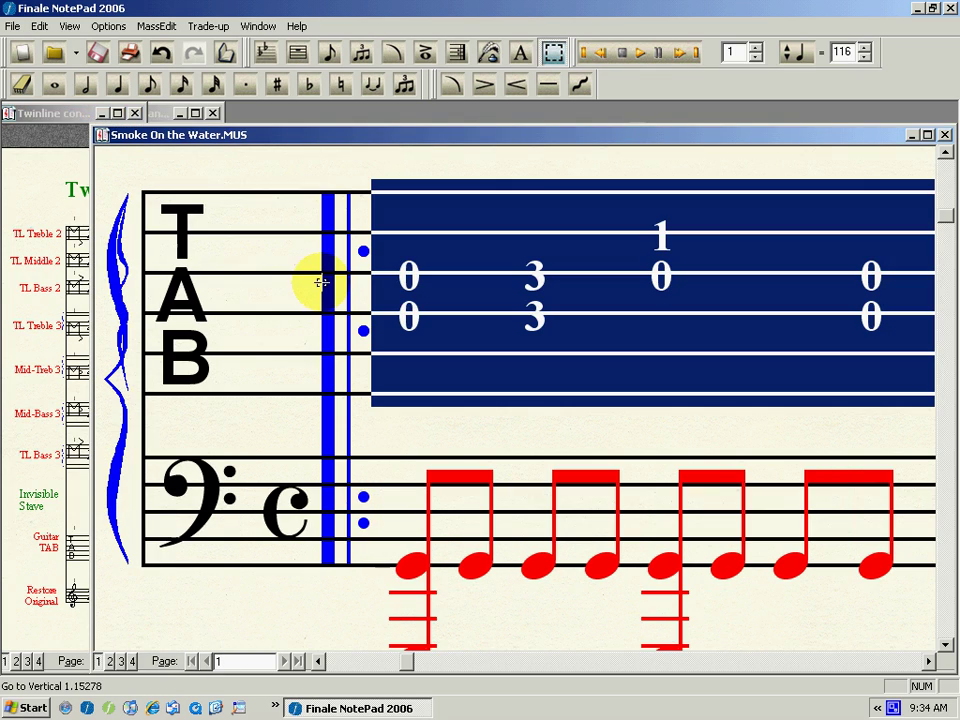
left_click(313, 168)
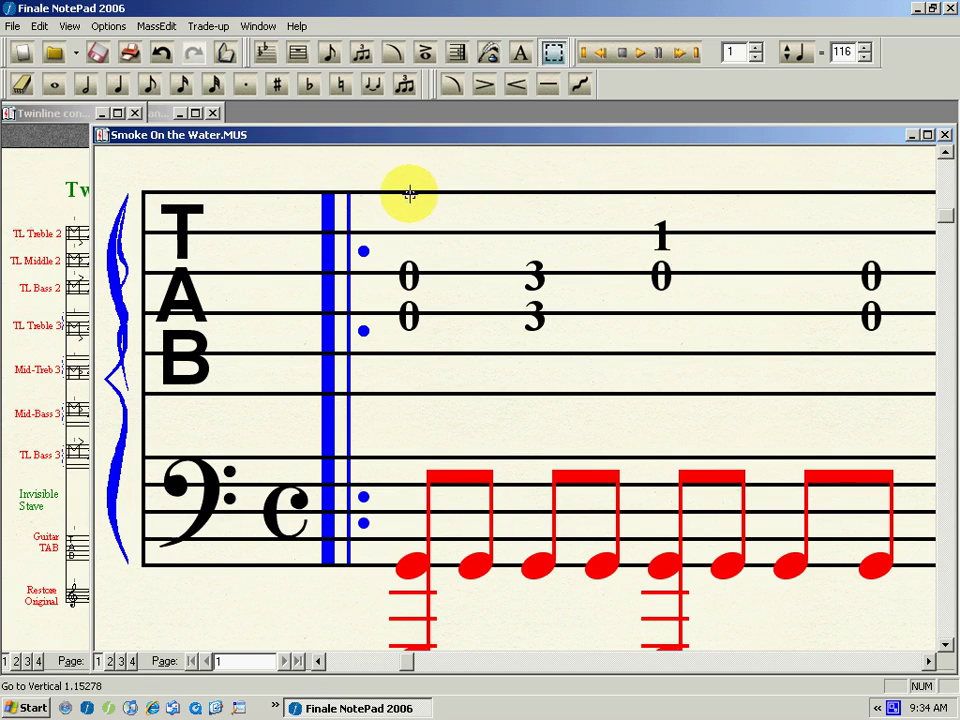
- Change the third TAB chord from 1 over 0 to fret 5 on both strings
left_click(55, 88)
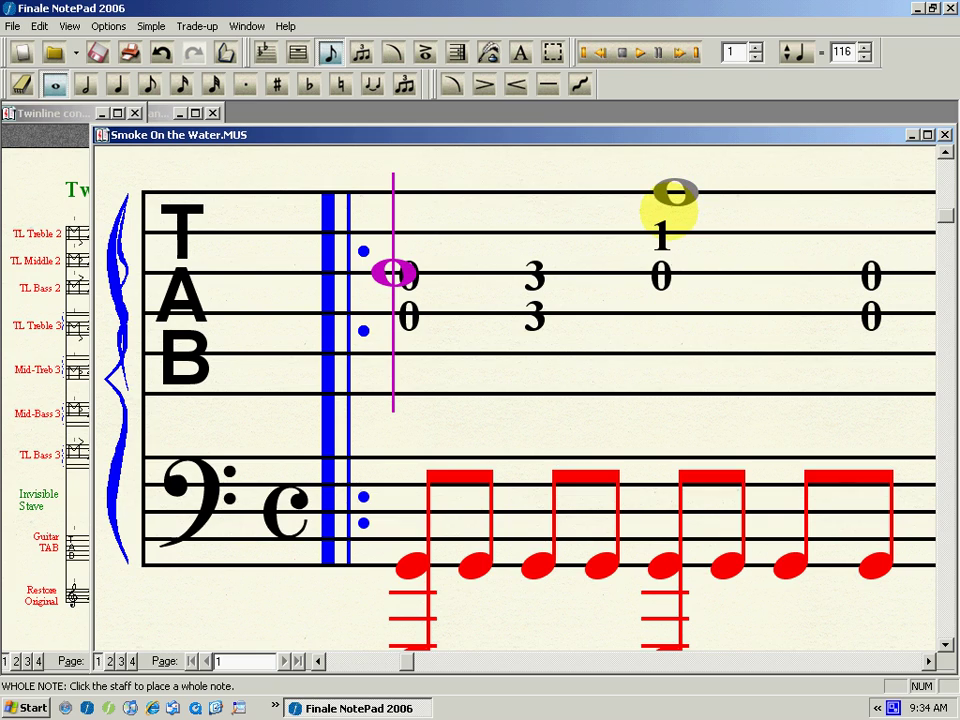
left_click(666, 210)
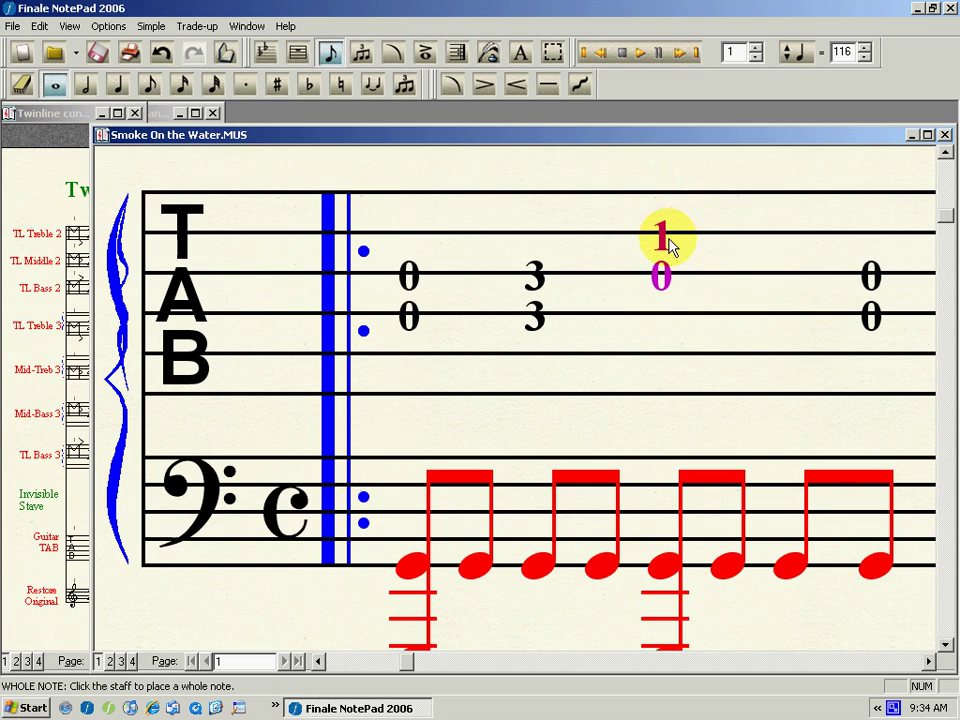
key("5")
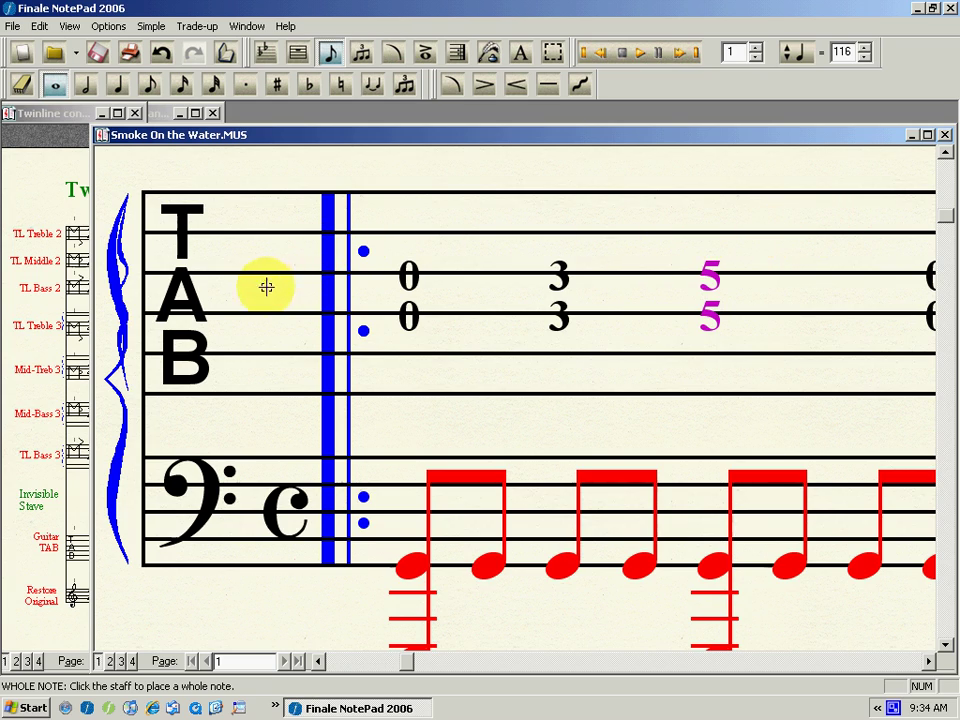
- Apply the Restore Original staff style to the top TAB staff, returning it to treble-clef chords
left_click(42, 593)
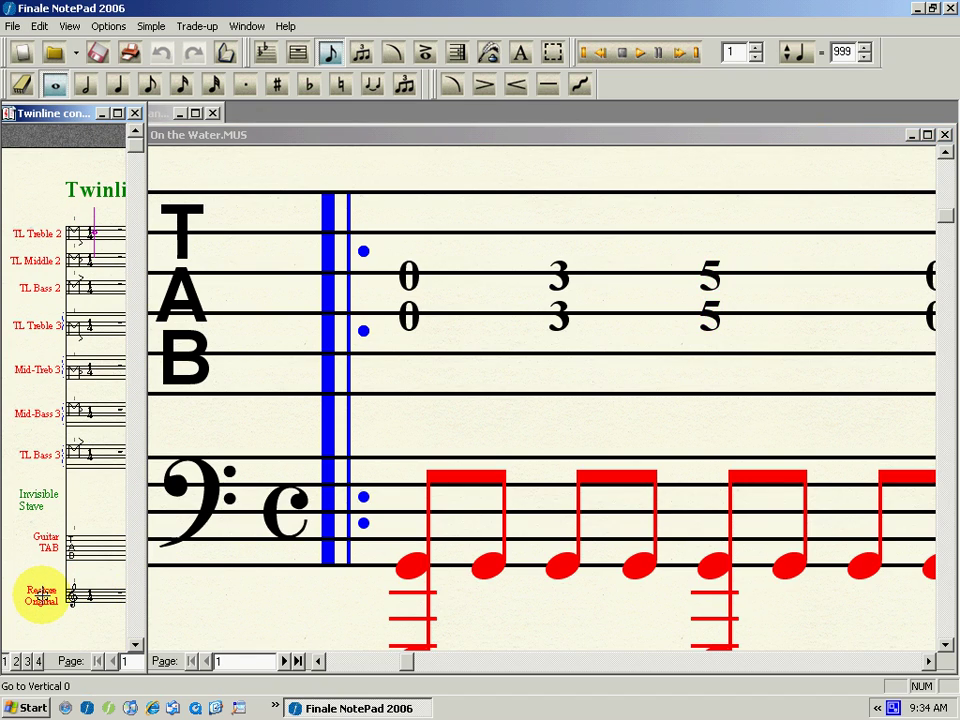
left_click(553, 52)
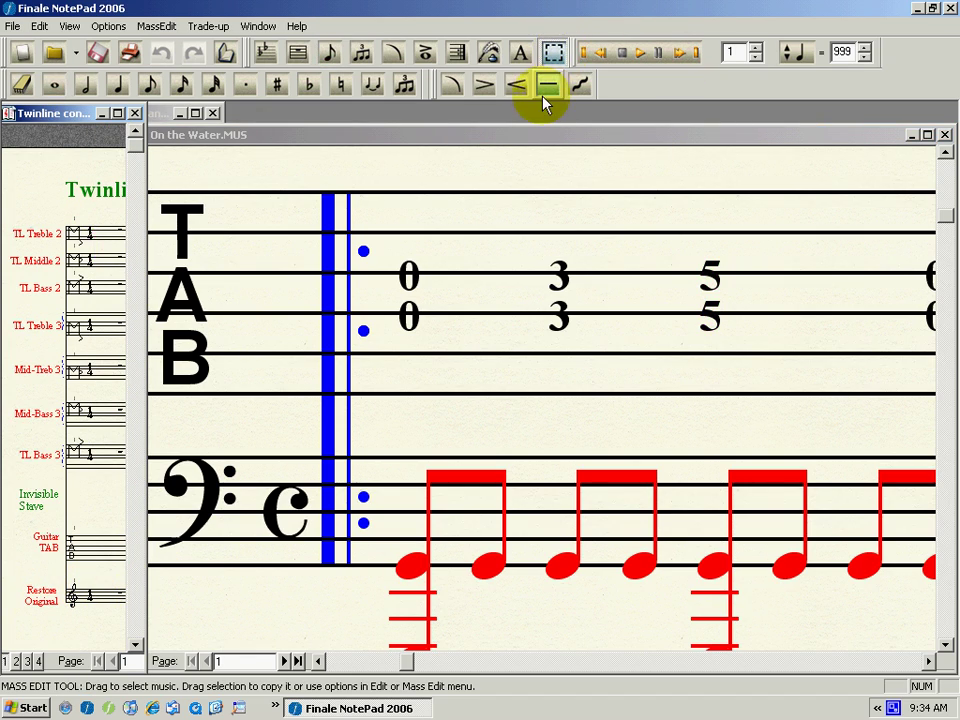
left_click(30, 600)
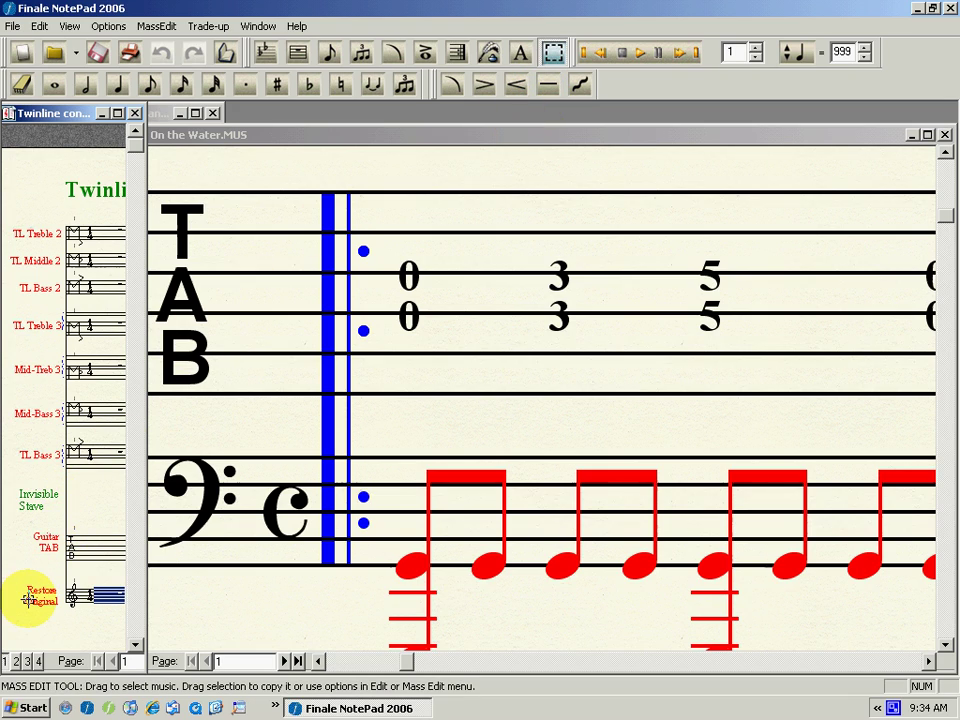
left_click(195, 259)
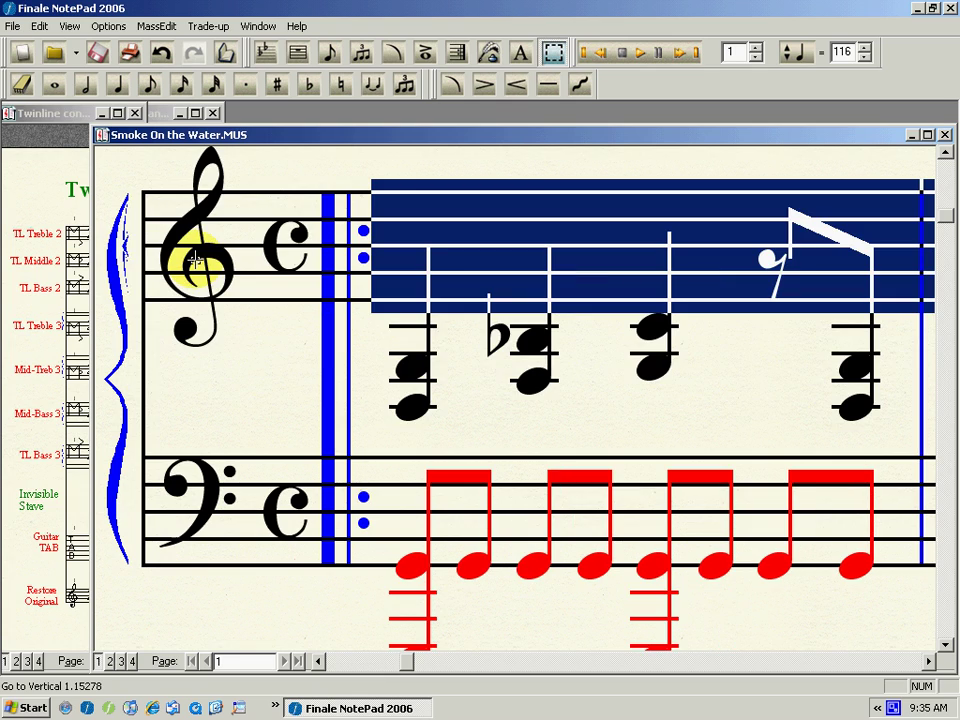
left_click(252, 168)
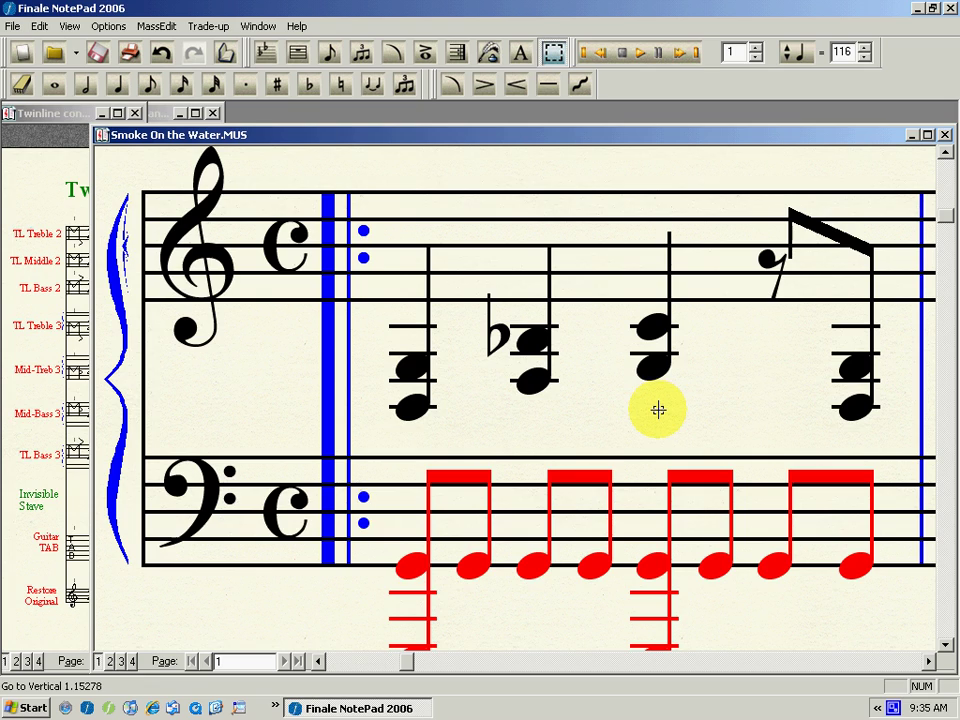
- Clear the bass staff's first bar and paste the treble bar's chords into it
left_click(230, 525)
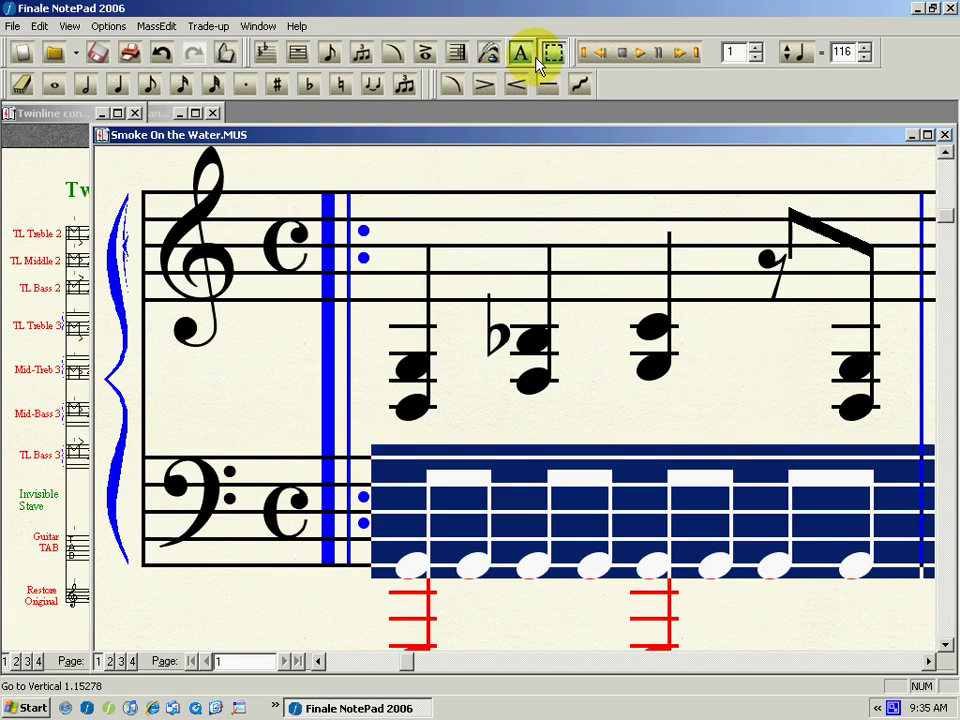
key("Delete")
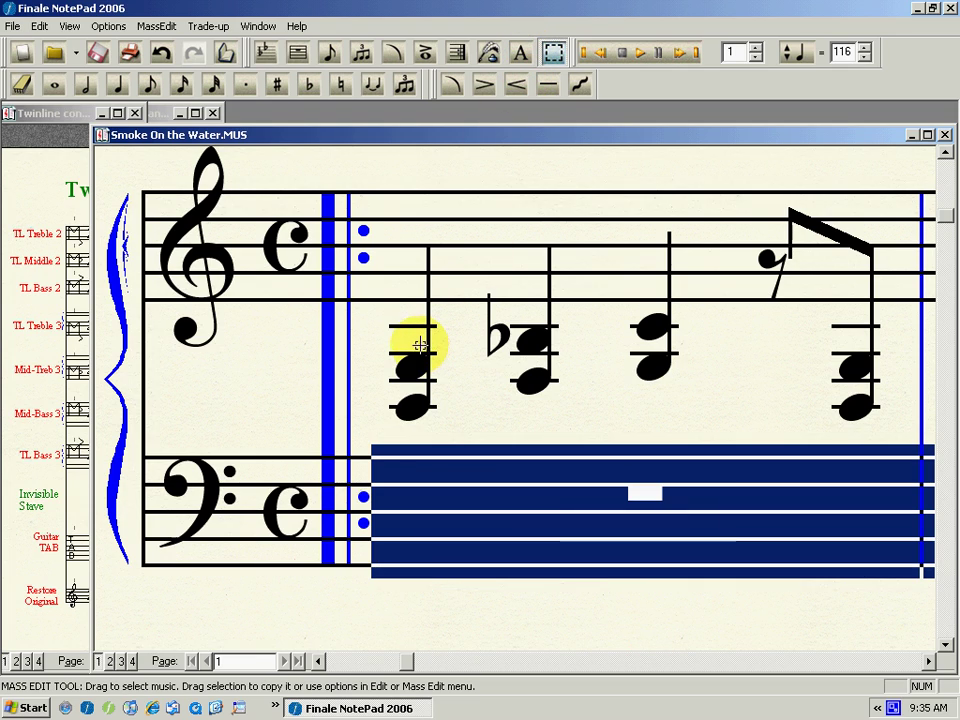
left_click(240, 232)
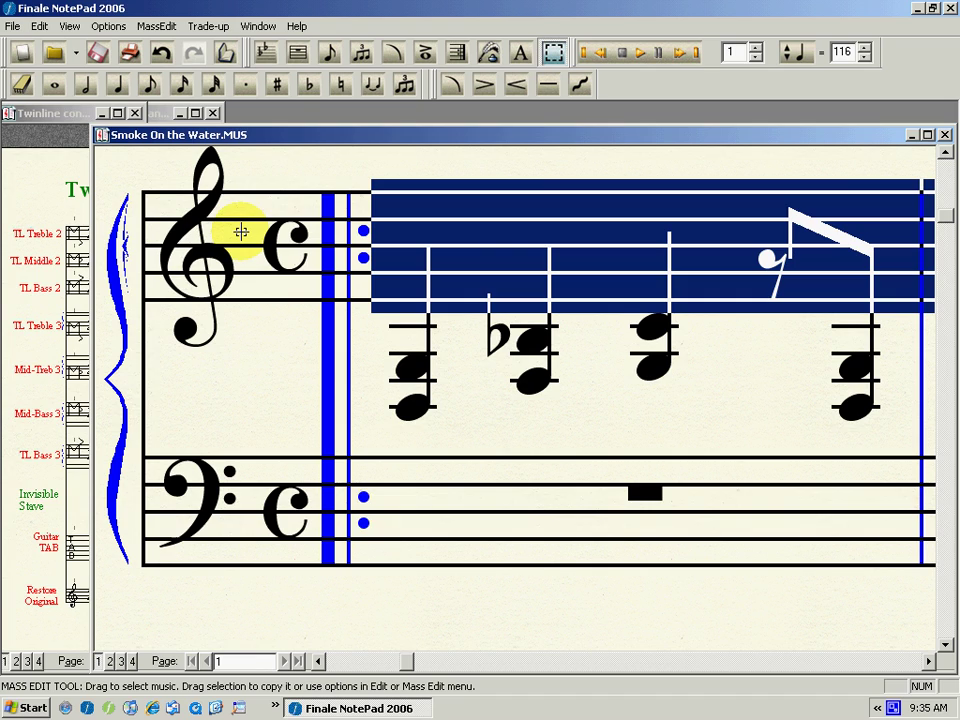
left_click(265, 490)
key("ctrl+v")
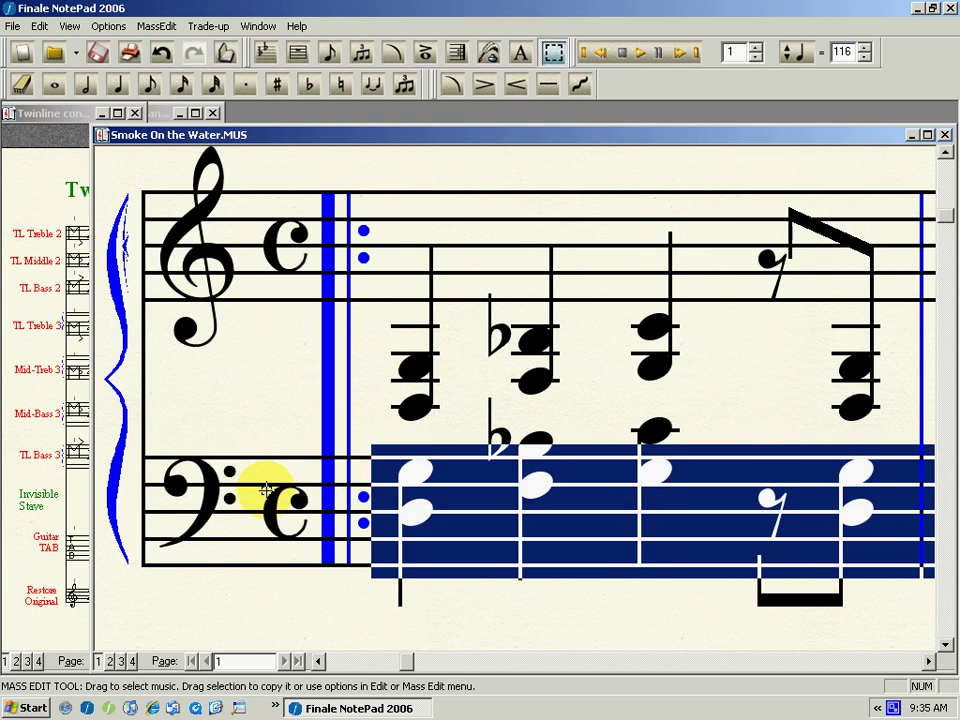
left_click(288, 177)
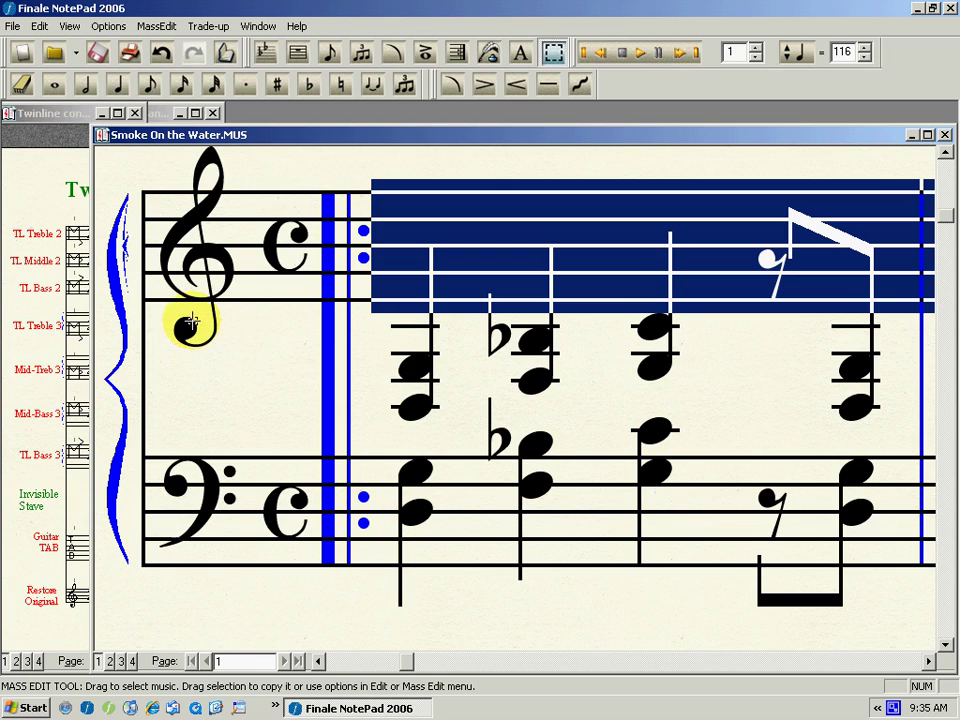
- Apply the Express Stave ES Bass style to the top staff's first bar, giving it a bass clef
double_click(160, 115)
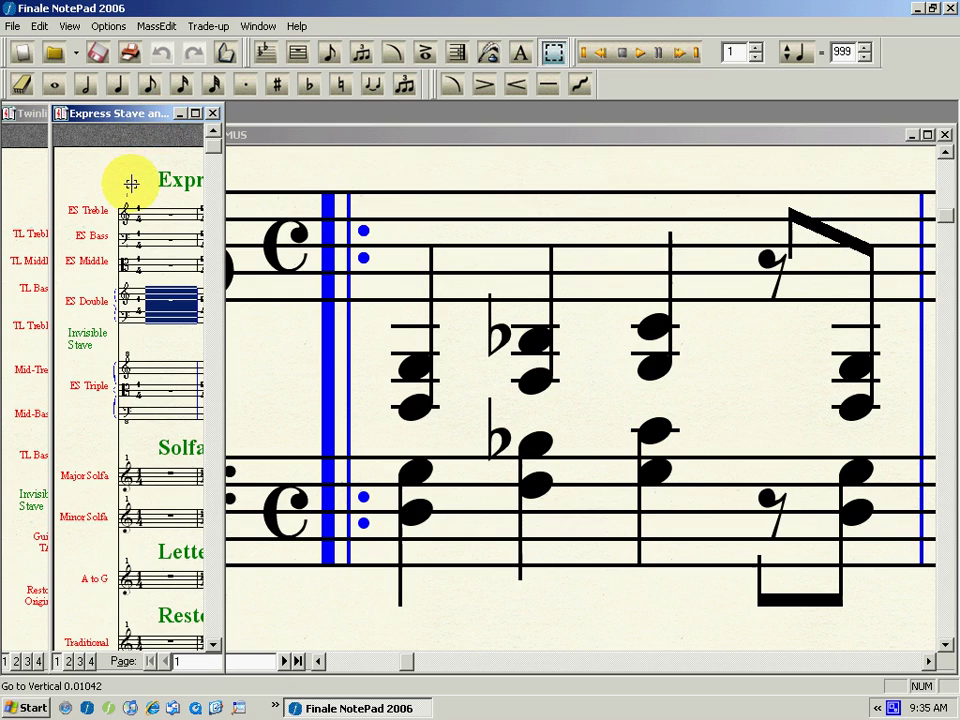
left_click(102, 236)
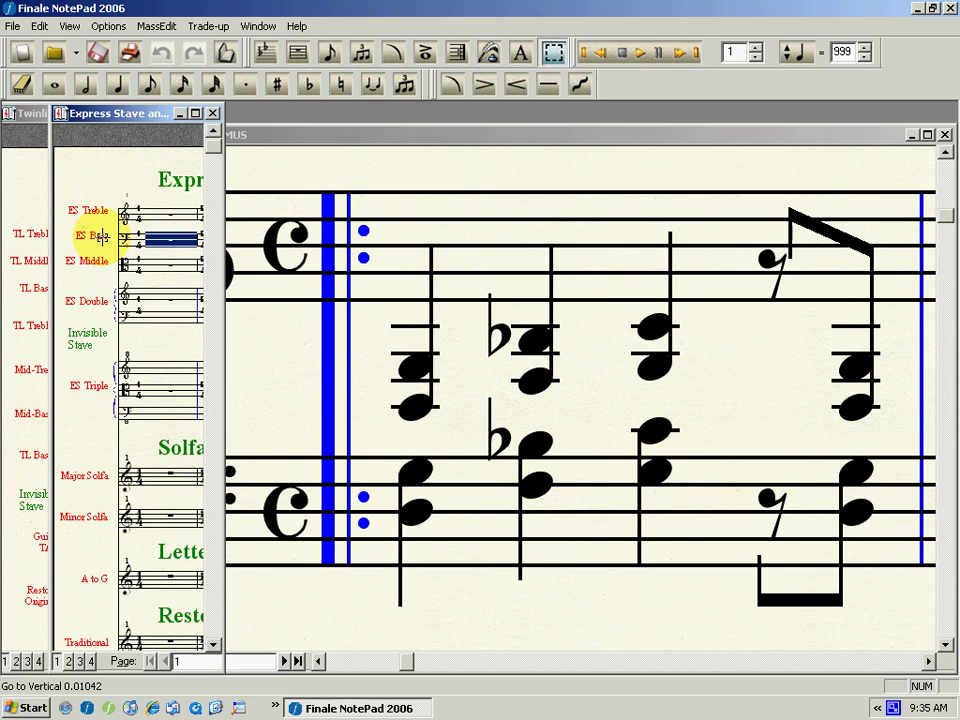
left_click(279, 241)
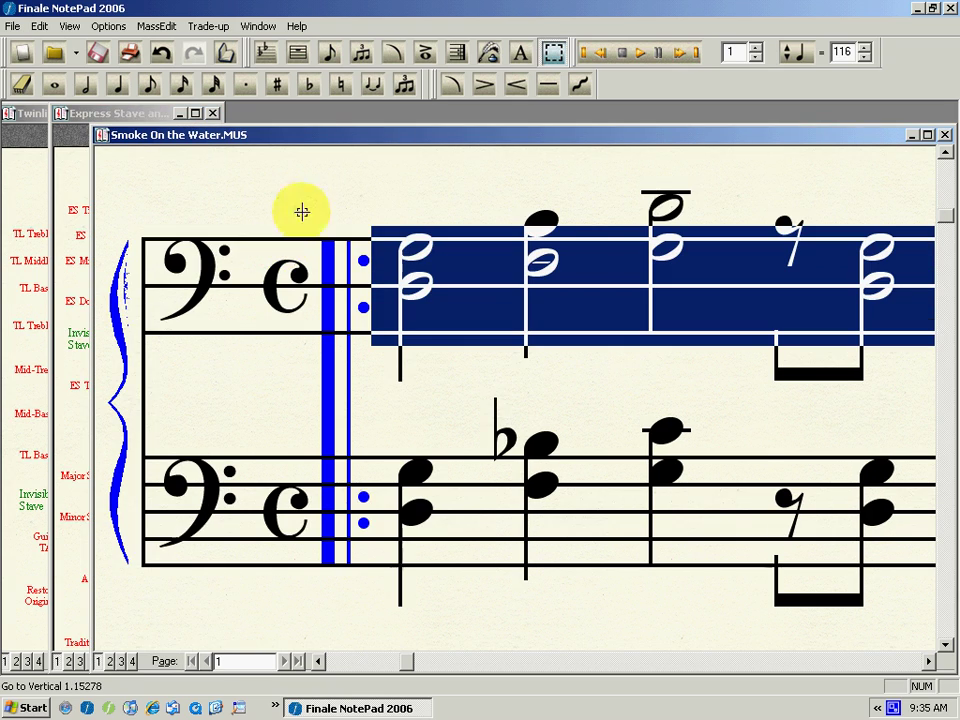
left_click(290, 180)
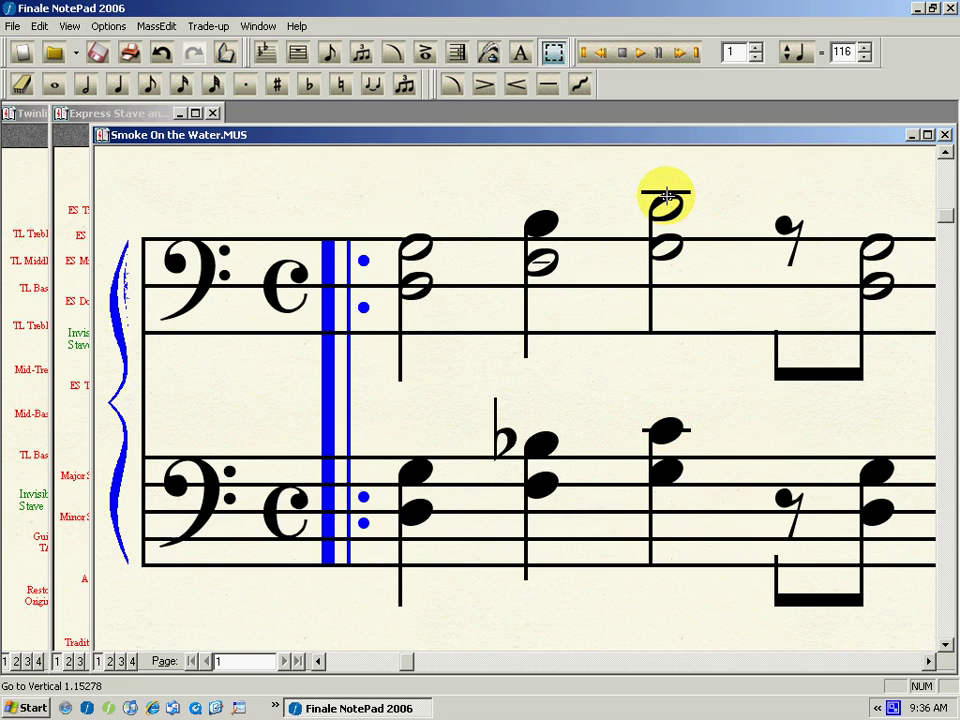
- Drag the third chord's top note on the upper staff down one step, just below the ledger line
left_click_drag(666, 196, 660, 214)
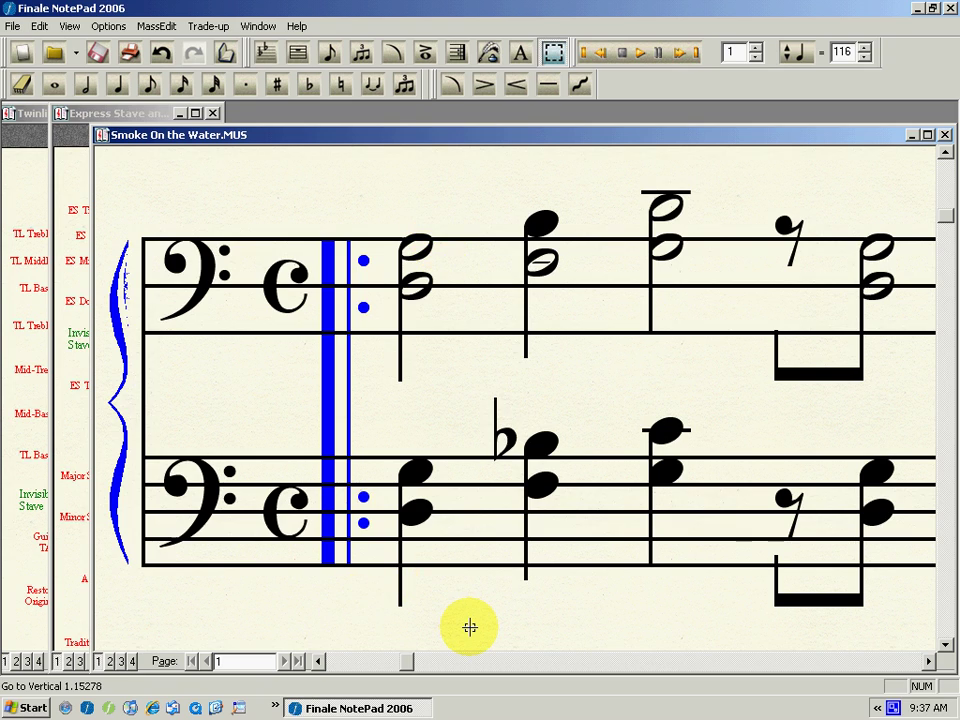
- Undo all twelve changes, back through TAB, Twinline, solfa and letter names to plain noteheads
key("ctrl+z")
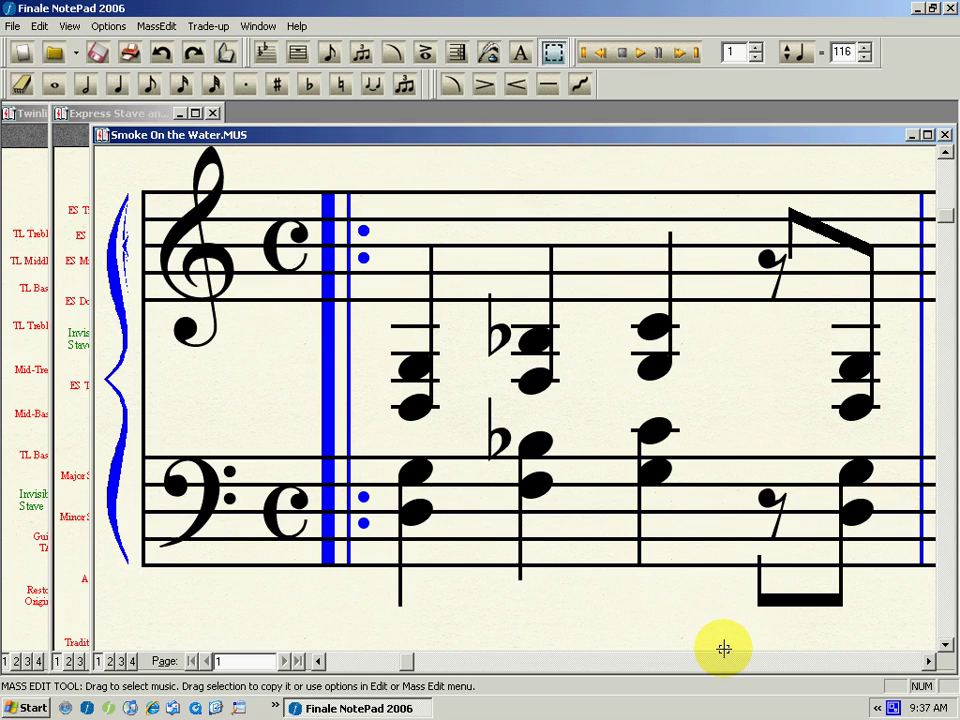
key("ctrl+z")
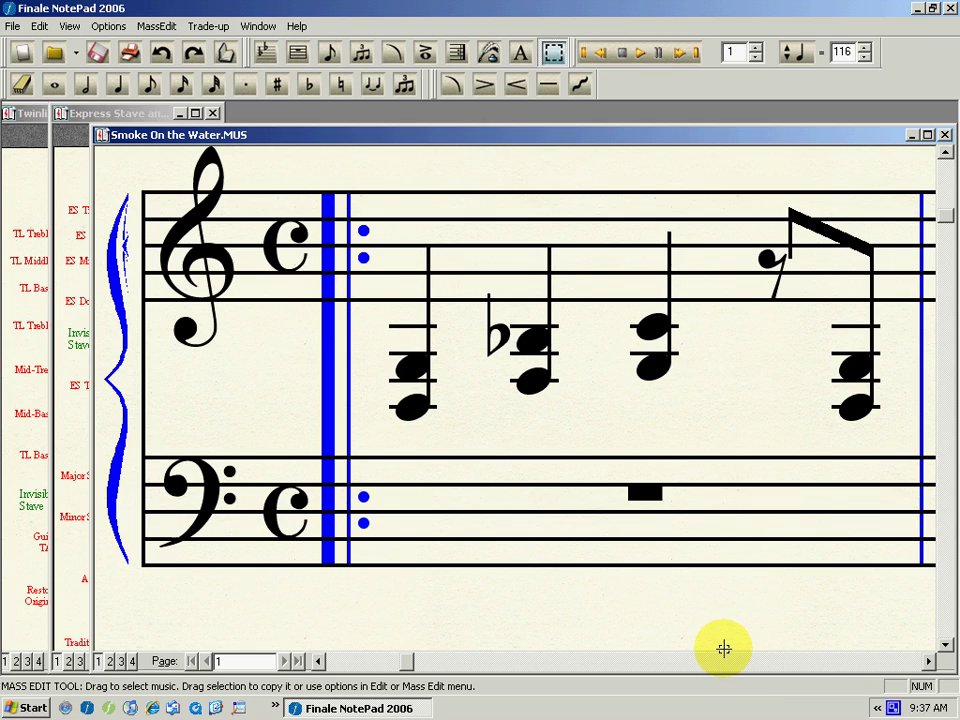
key("ctrl+z")
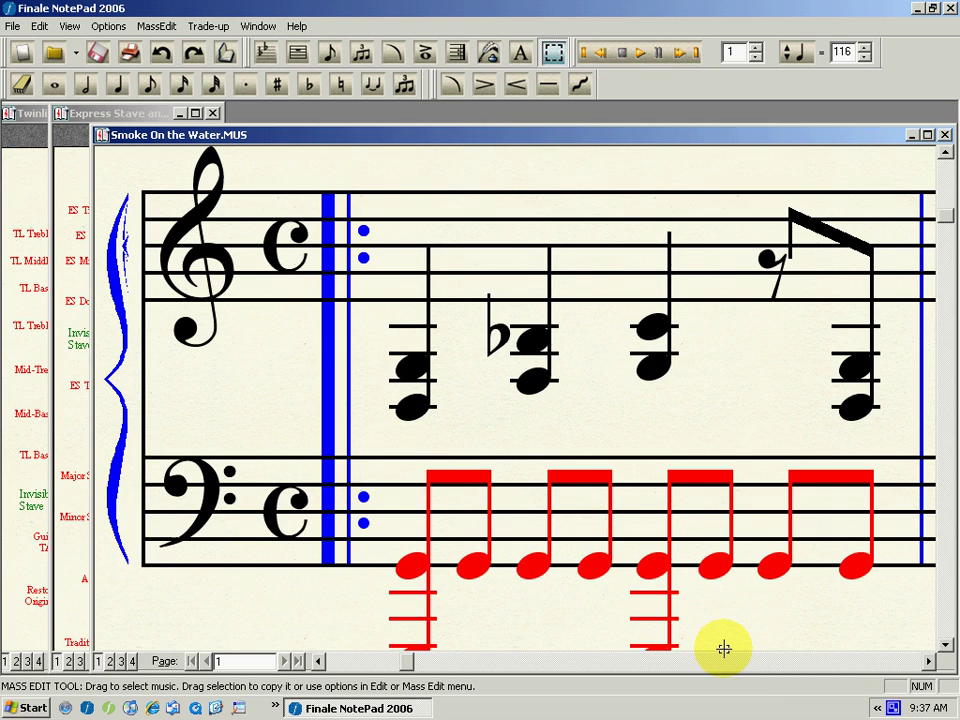
key("ctrl+z")
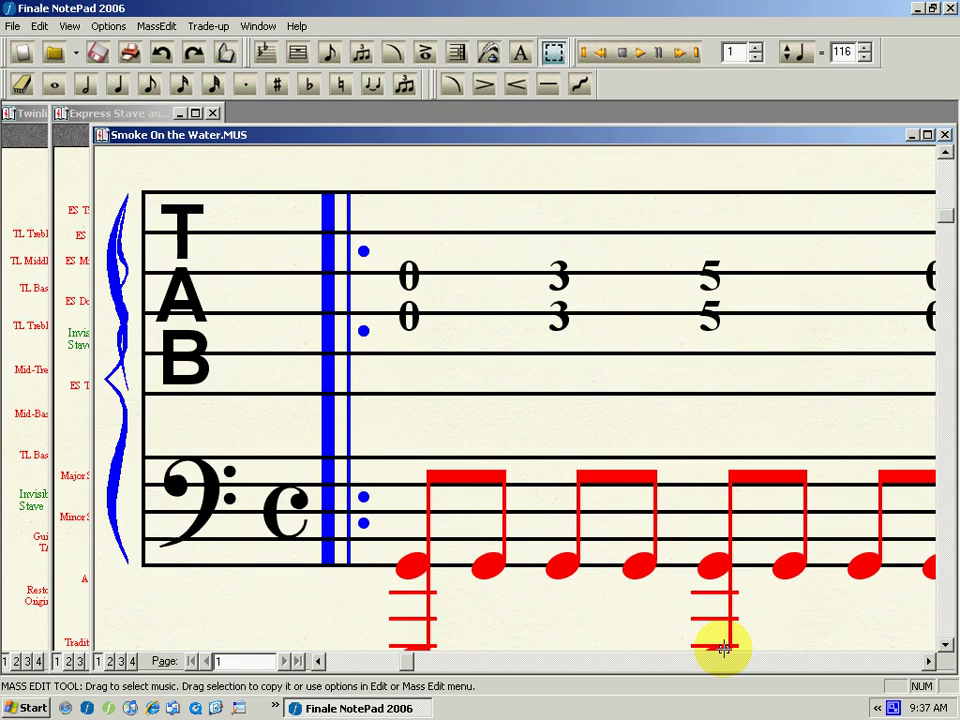
key("ctrl+z")
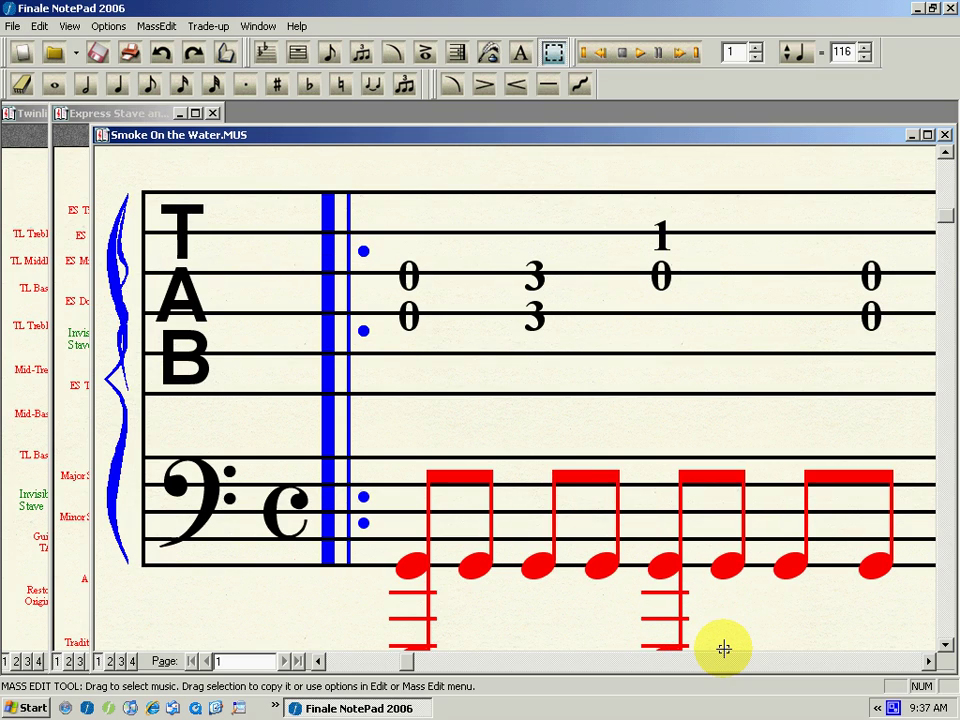
key("ctrl+z")
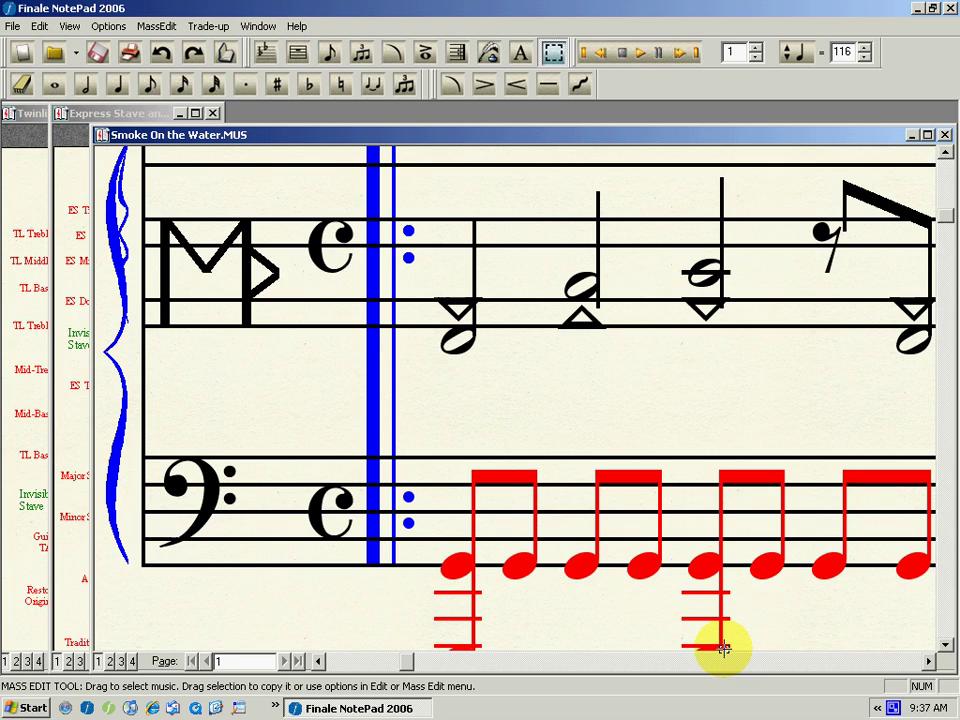
key("ctrl+z")
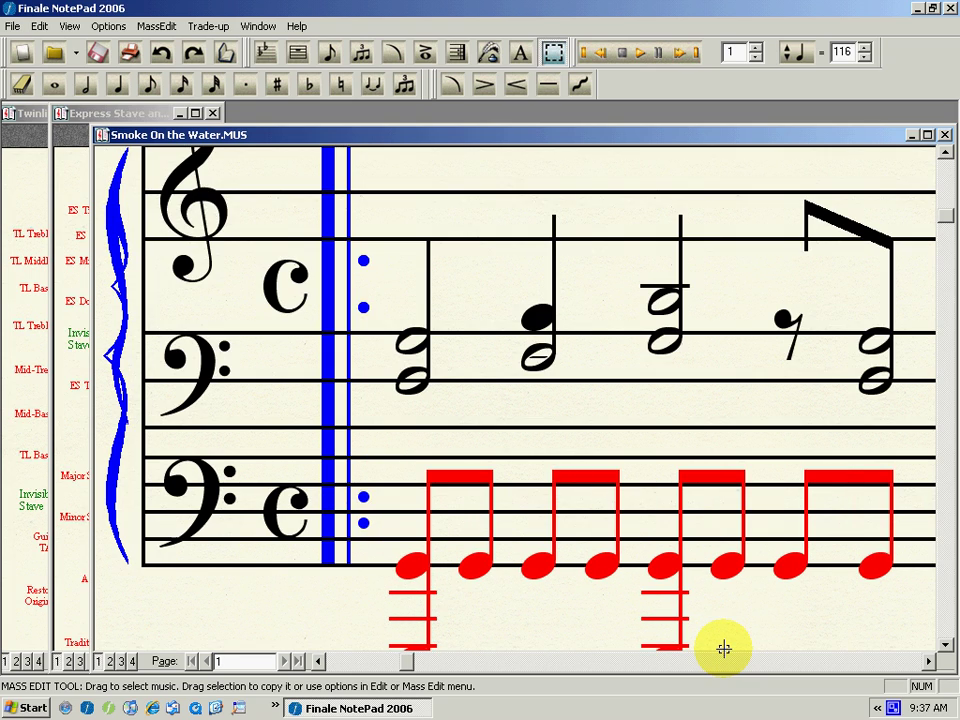
key("ctrl+z")
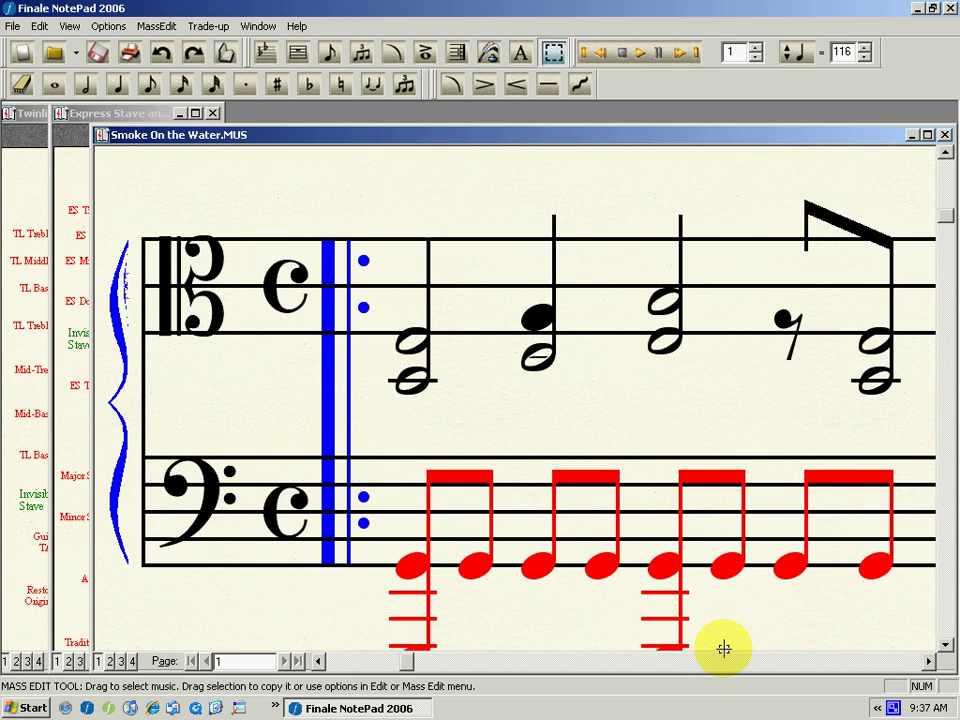
key("ctrl+z")
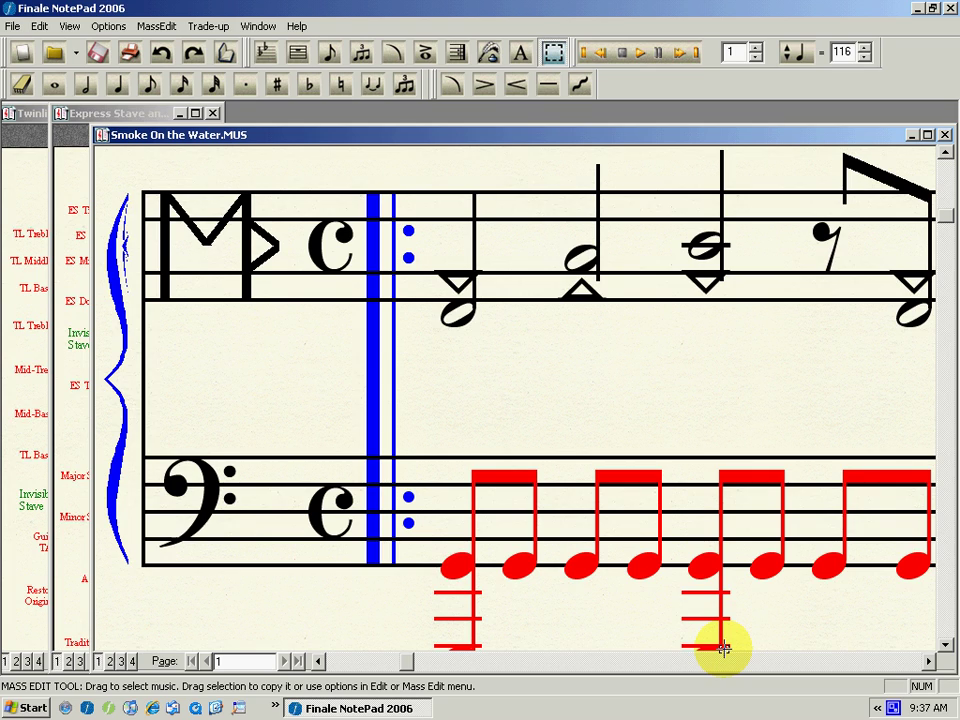
key("ctrl+z")
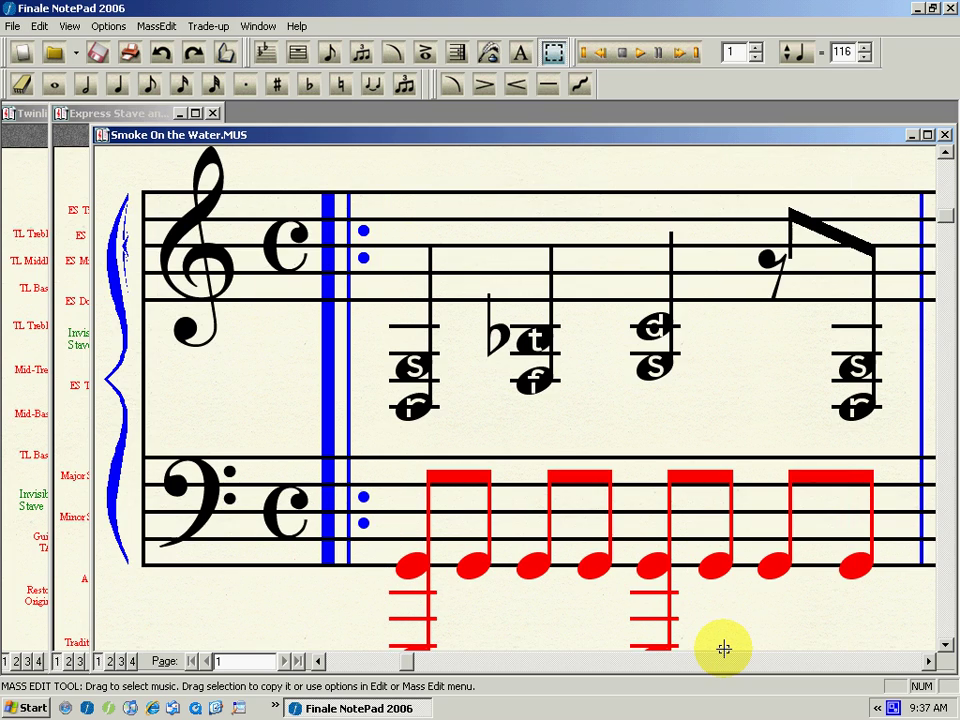
key("ctrl+z")
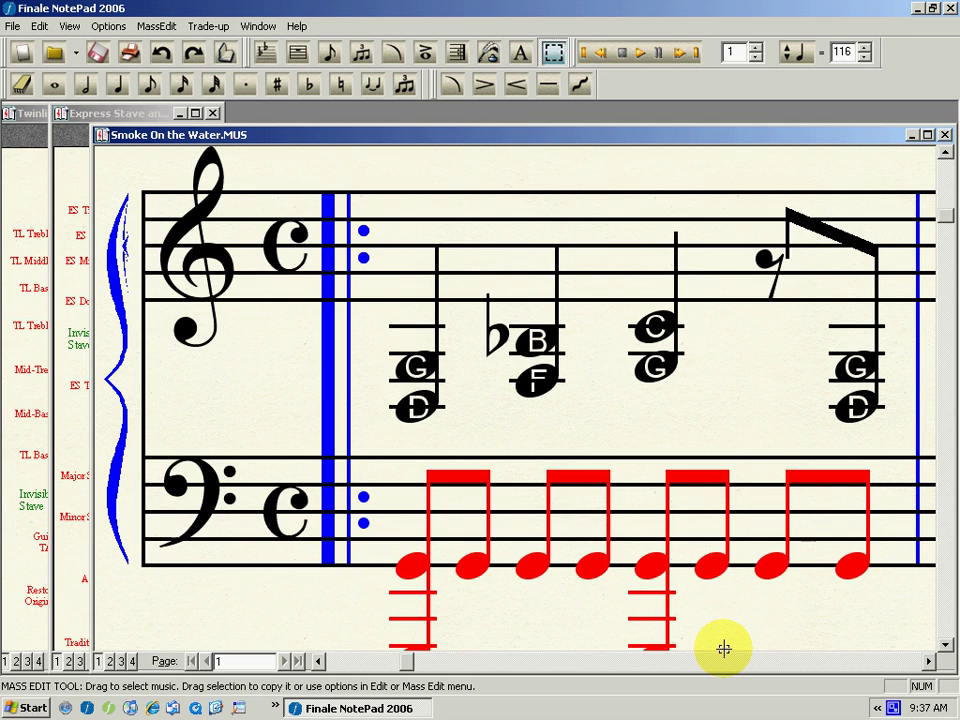
key("ctrl+z")
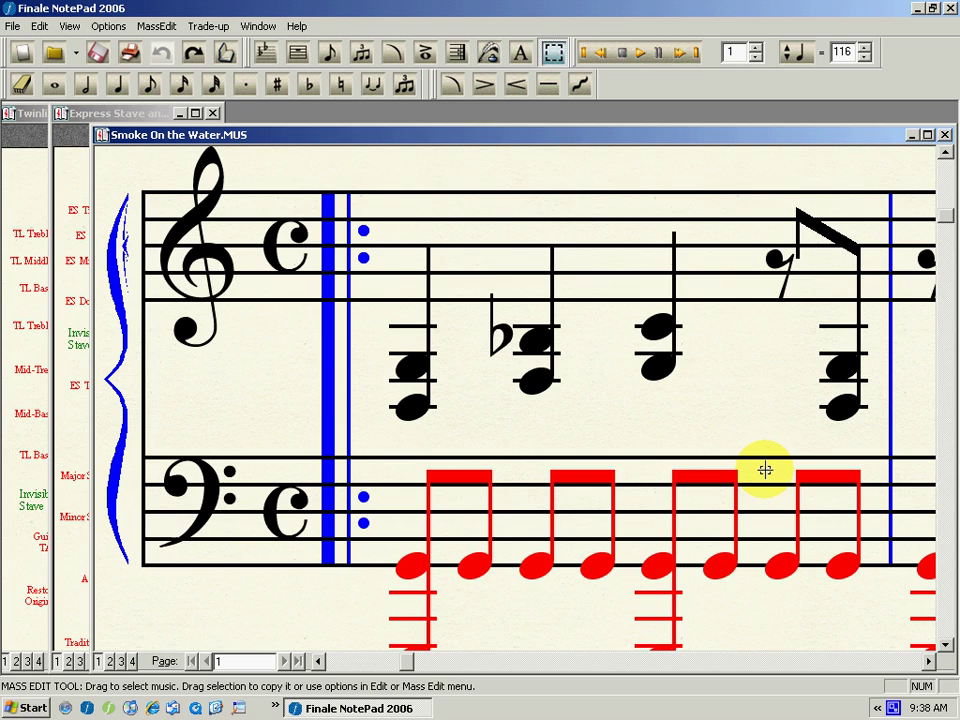
- Bring the Express Stave library window forward beside the restored original score
left_click(160, 113)
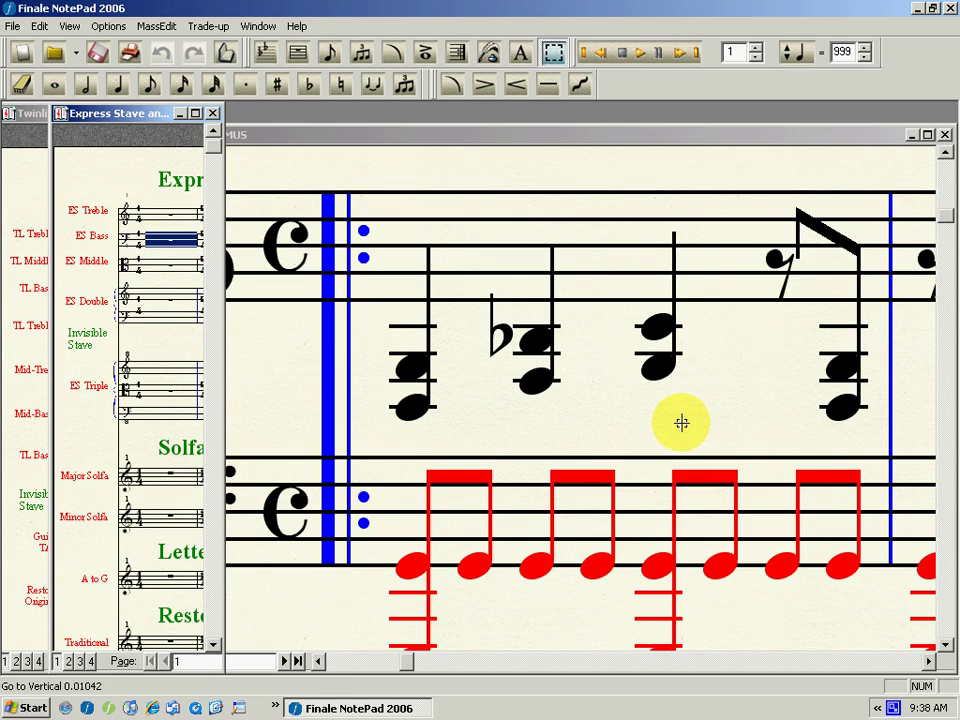
right_click(892, 708)
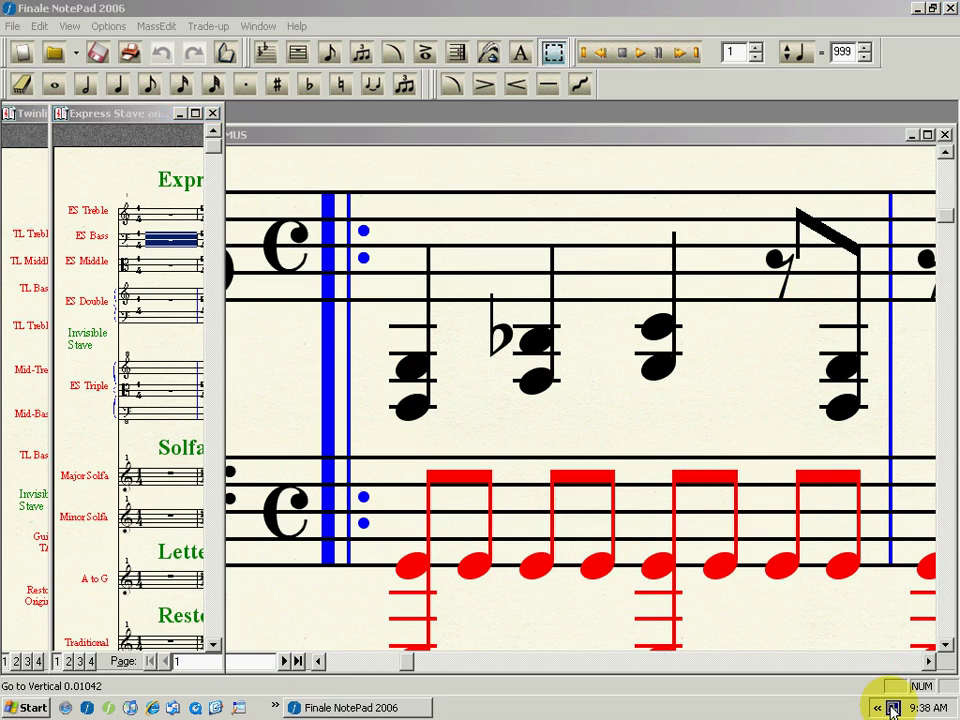